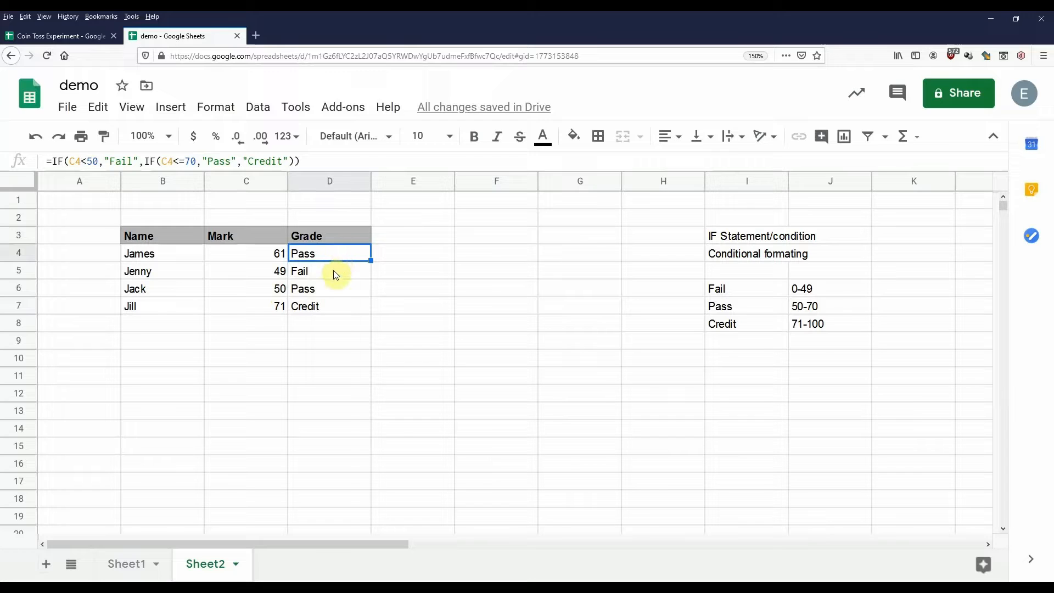
Step: Examine the nested IF formulas in the Grade column cells D4 to D7
{"action": "left_click", "coordinate": [334, 272]}
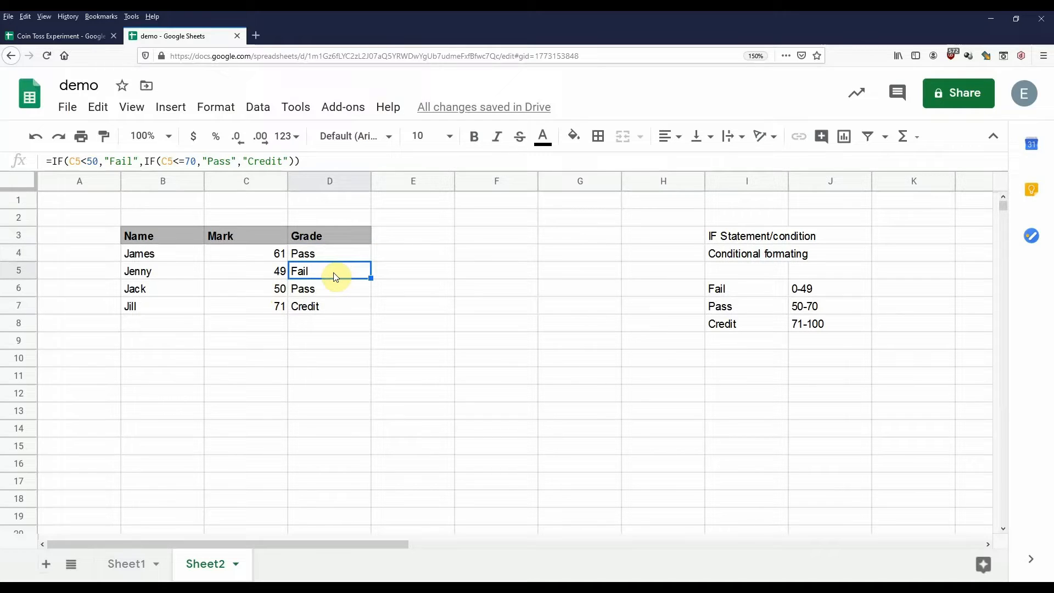
{"action": "left_click", "coordinate": [329, 256]}
{"action": "left_click", "coordinate": [330, 272]}
{"action": "left_click", "coordinate": [328, 258]}
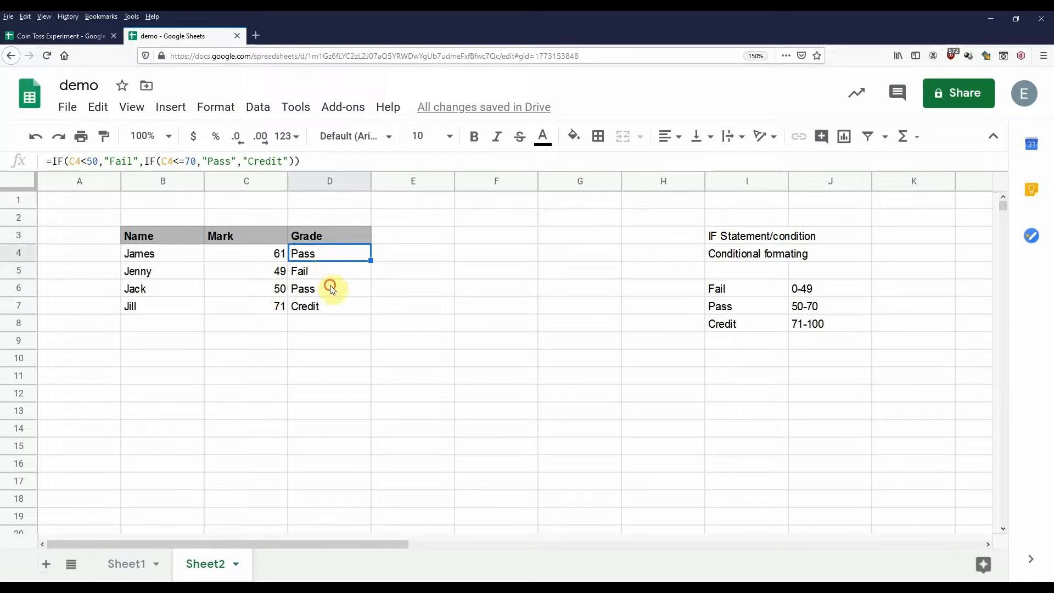
{"action": "left_click", "coordinate": [330, 286]}
{"action": "left_click", "coordinate": [329, 254]}
{"action": "left_click", "coordinate": [348, 274]}
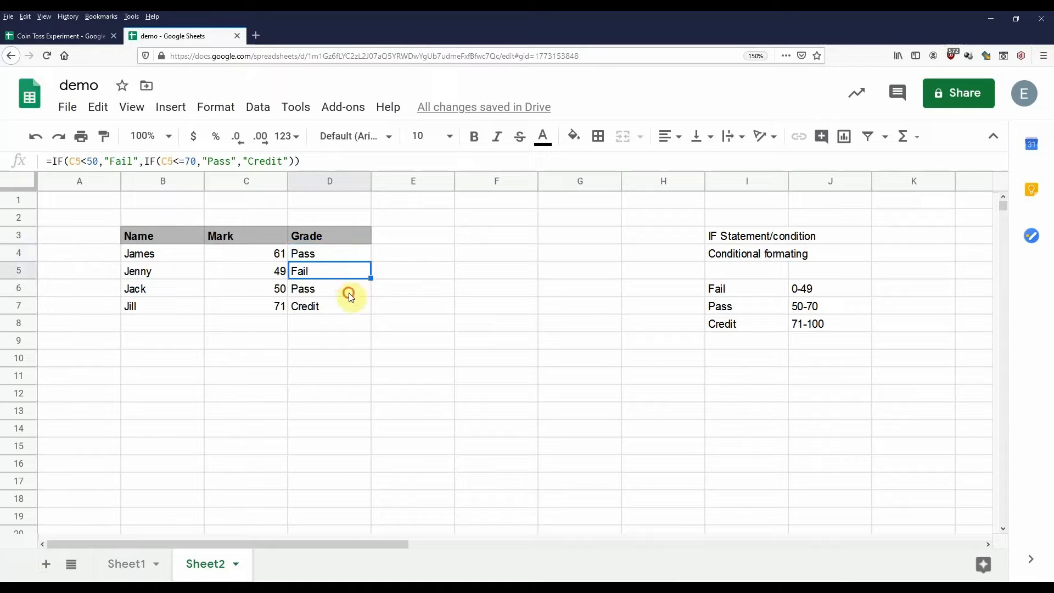
{"action": "left_click", "coordinate": [349, 294]}
{"action": "left_click", "coordinate": [353, 309]}
{"action": "left_click", "coordinate": [348, 257]}
{"action": "left_click", "coordinate": [350, 303]}
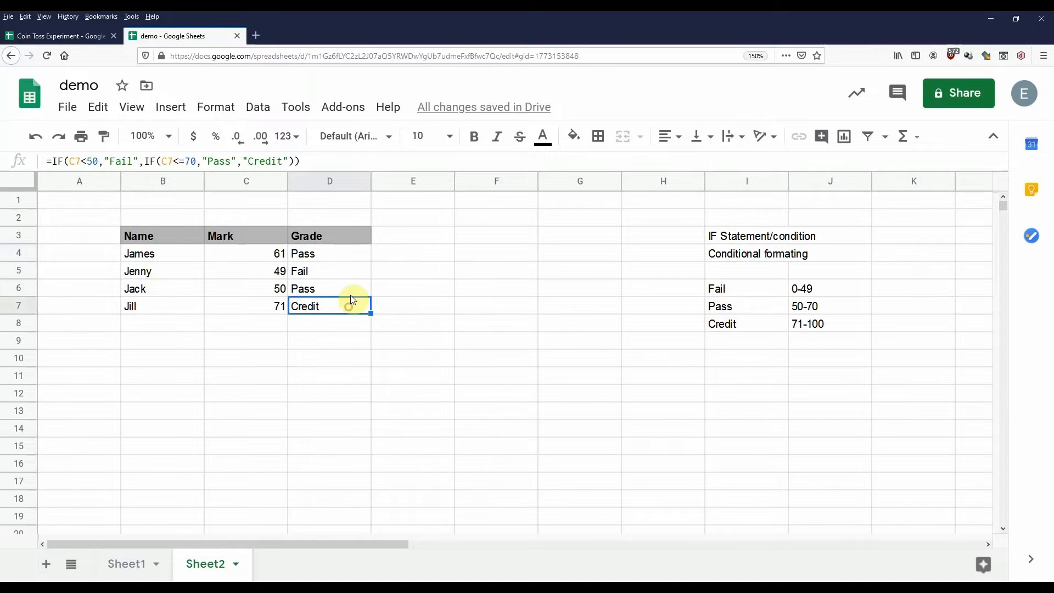
Step: Open conditional formatting for the Grade cells, extend the selection to D4:D7, and delete the default "Cell is not empty" rule
{"action": "left_click", "coordinate": [346, 253]}
{"action": "left_click", "coordinate": [222, 107]}
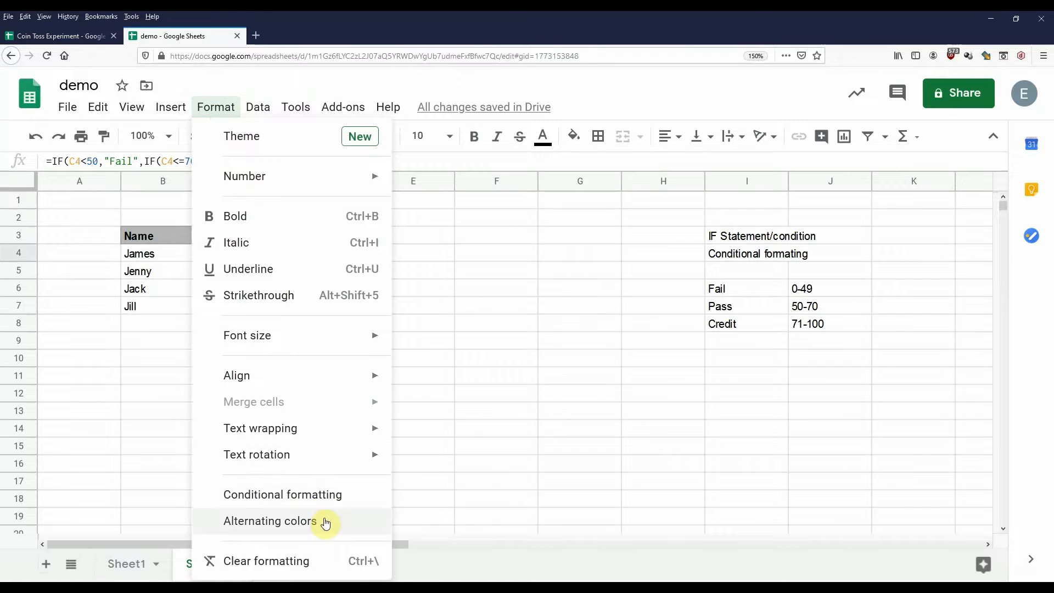
{"action": "left_click", "coordinate": [332, 501]}
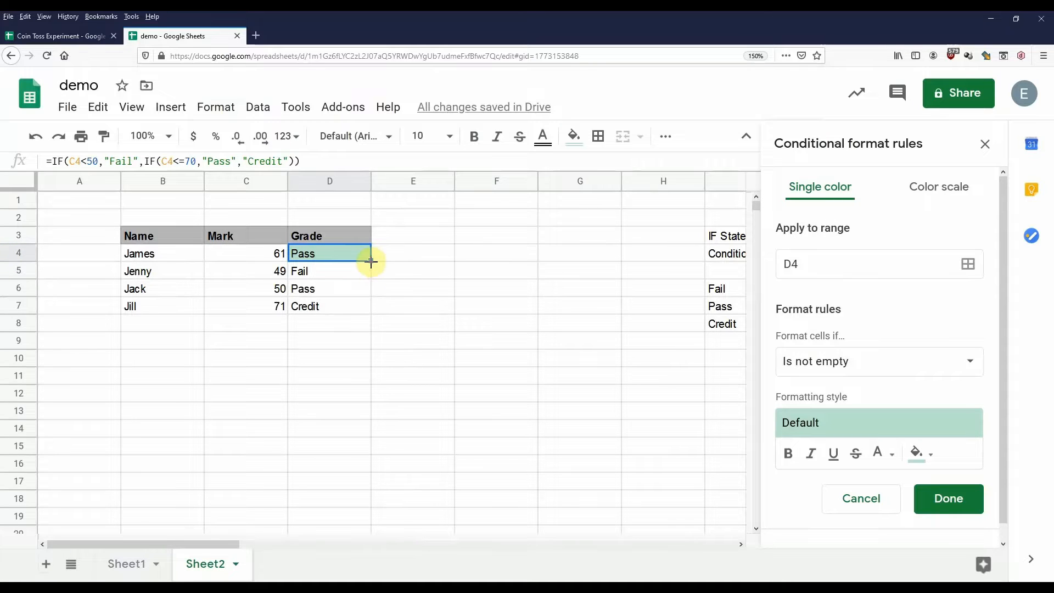
{"action": "left_click_drag", "start_coordinate": [372, 311], "coordinate": [383, 317]}
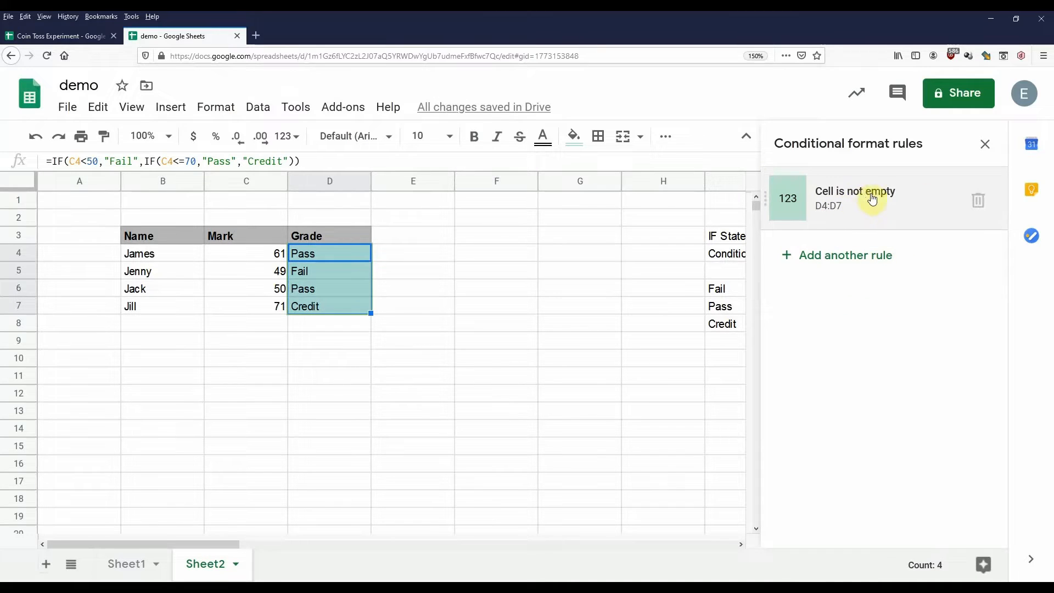
{"action": "left_click", "coordinate": [980, 201]}
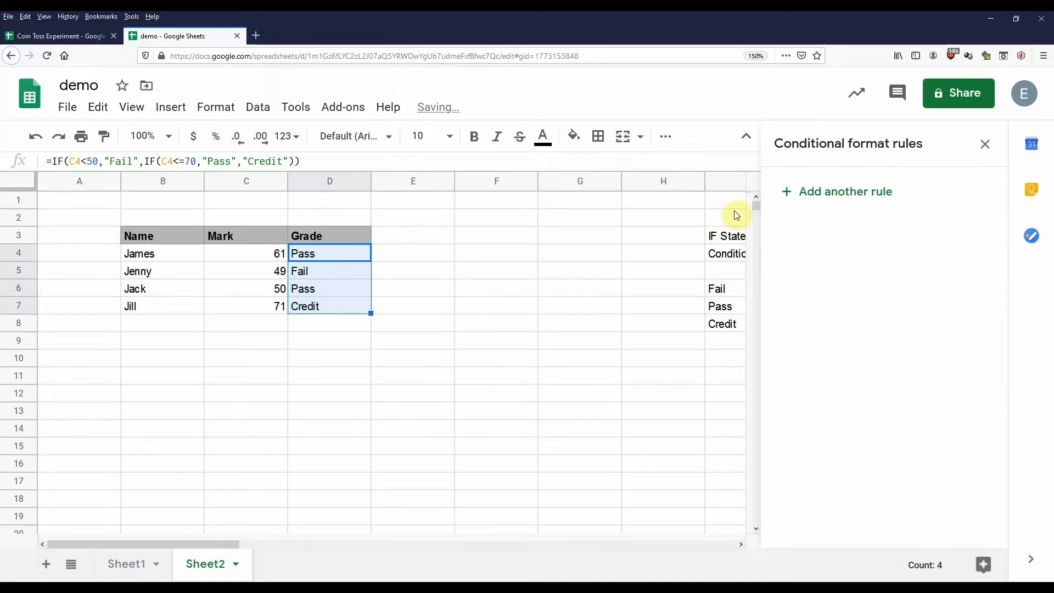
Step: Add a conditional formatting rule for D4:D7 that applies when the text is exactly "Credit"
{"action": "left_click", "coordinate": [841, 194]}
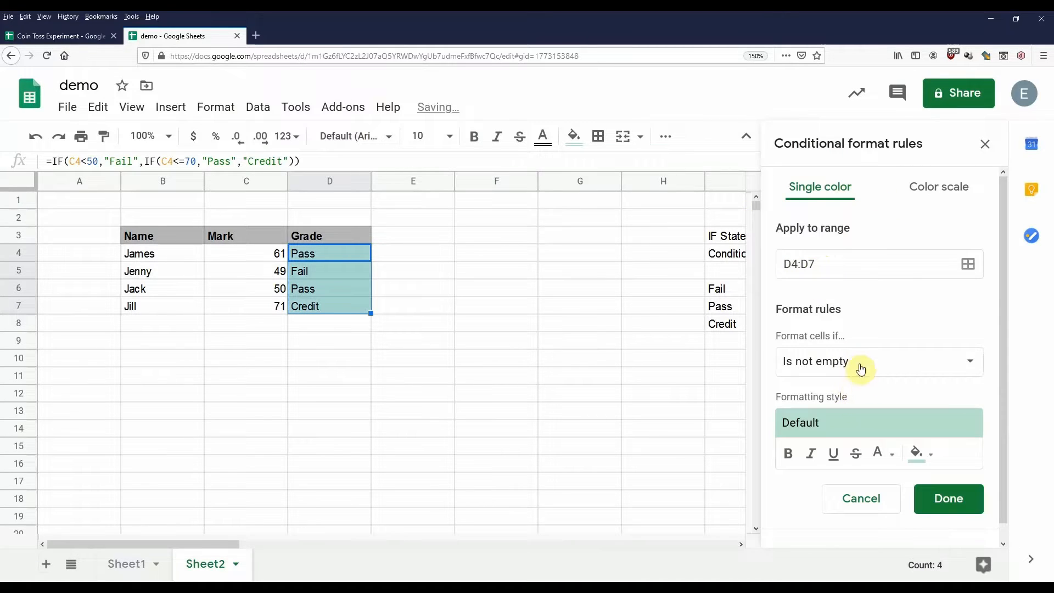
{"action": "left_click", "coordinate": [832, 265]}
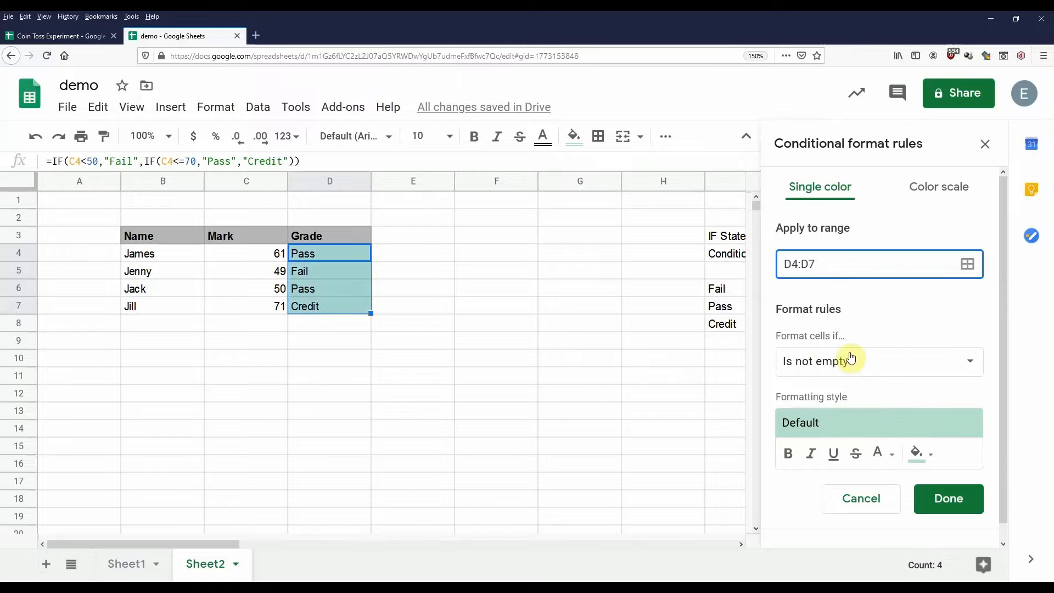
{"action": "left_click", "coordinate": [967, 365]}
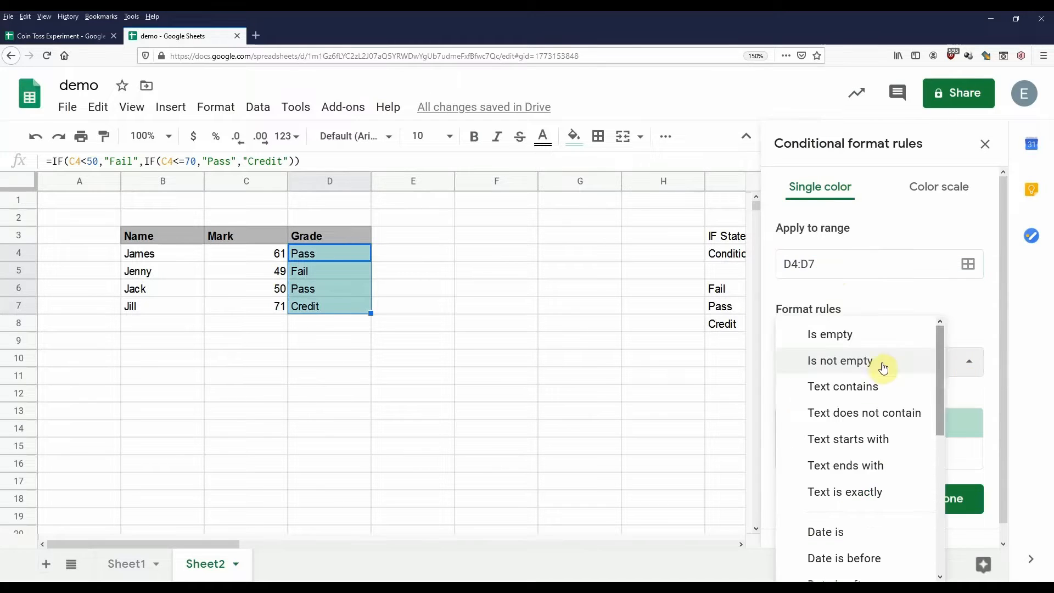
{"action": "left_click", "coordinate": [876, 494]}
{"action": "left_click", "coordinate": [837, 397]}
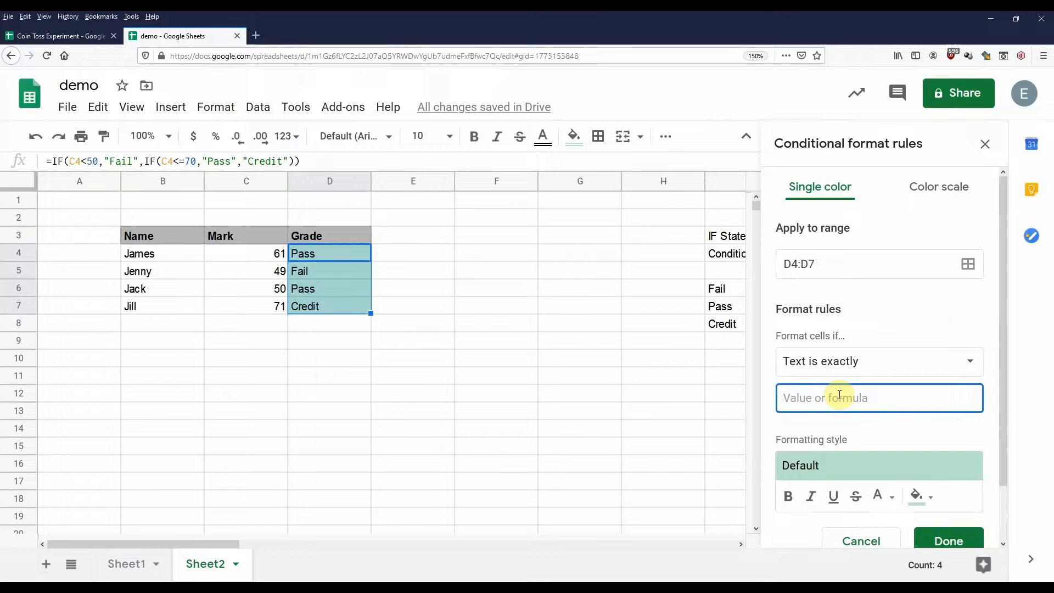
{"action": "type", "text": "Credit"}
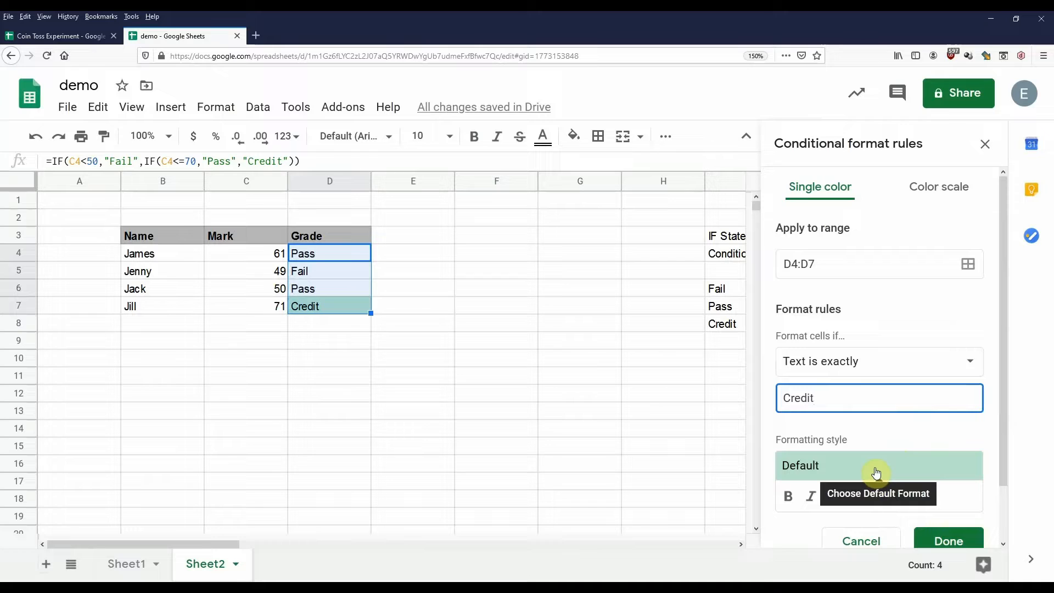
Step: Give the Credit rule a custom format with bold, italic and underlined text
{"action": "left_click", "coordinate": [907, 468]}
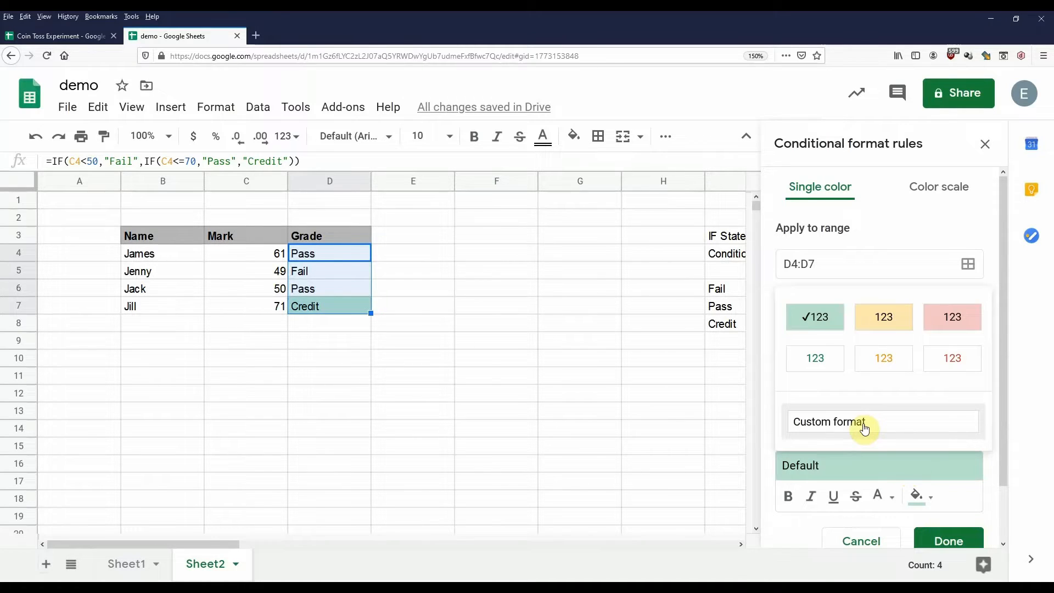
{"action": "left_click", "coordinate": [864, 426]}
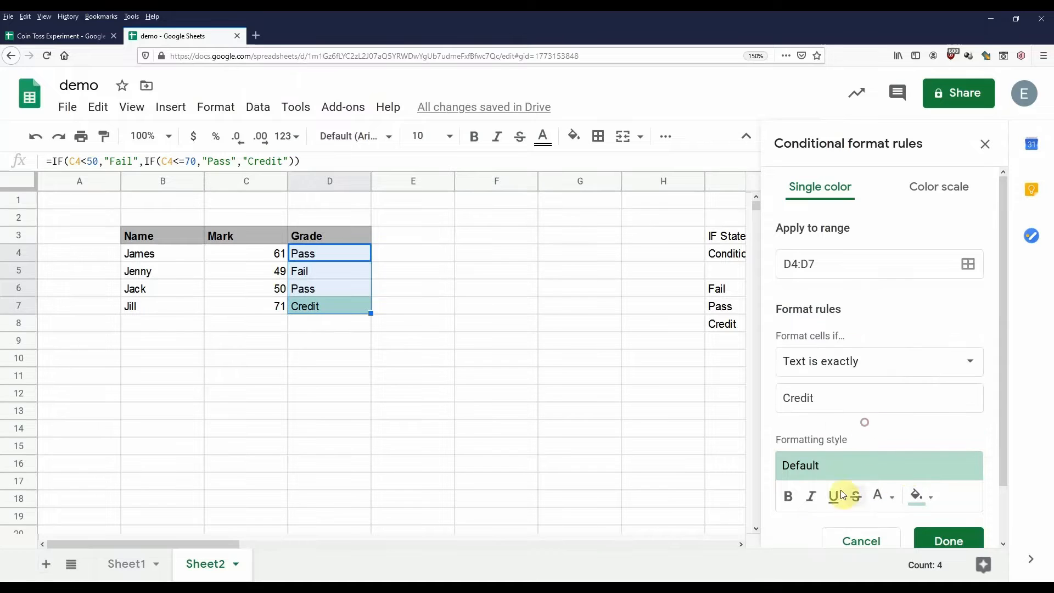
{"action": "left_click_drag", "start_coordinate": [1000, 430], "coordinate": [1000, 489]}
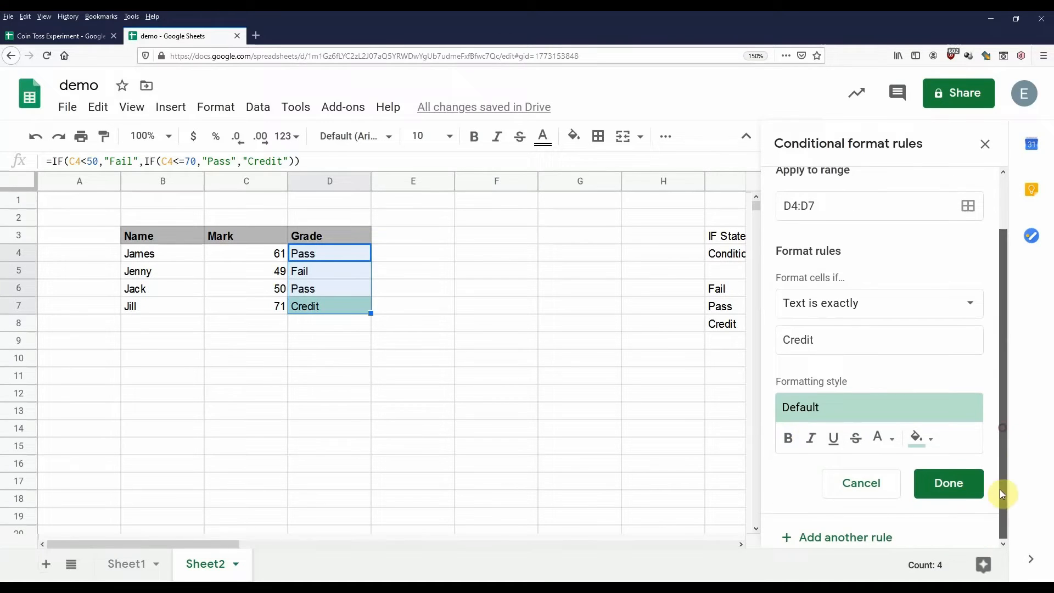
{"action": "left_click", "coordinate": [794, 444]}
{"action": "left_click", "coordinate": [814, 442]}
{"action": "left_click", "coordinate": [831, 444]}
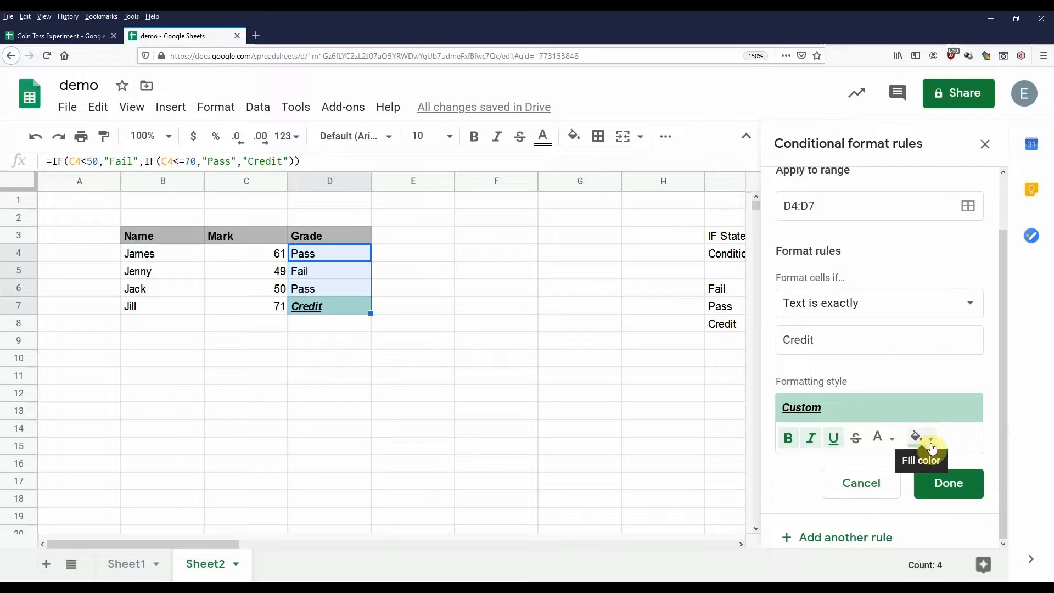
Step: Set the Credit rule's fill to the custom dark green #02b202
{"action": "left_click", "coordinate": [931, 448]}
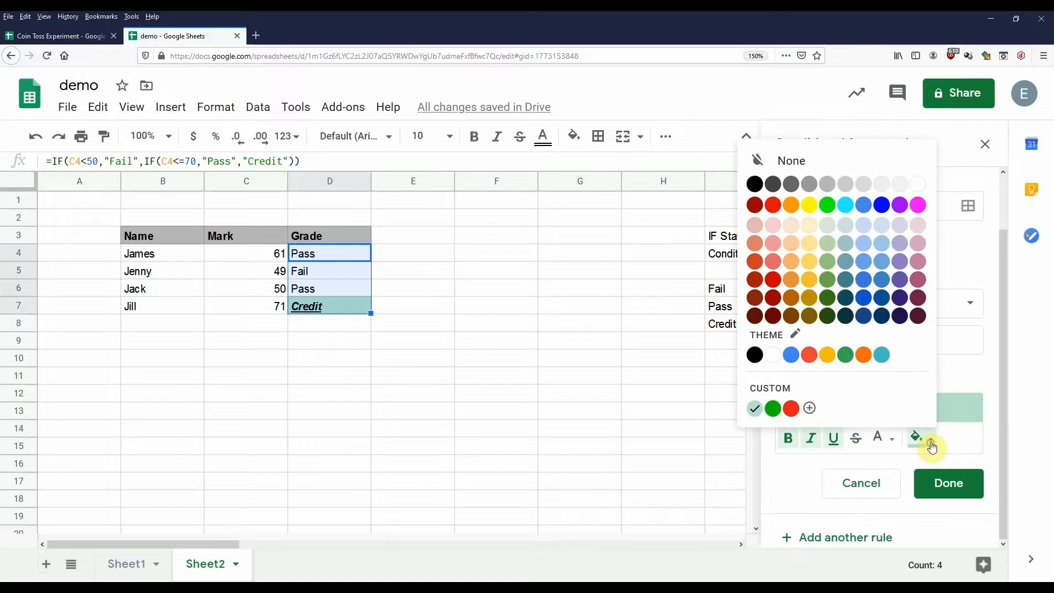
{"action": "left_click", "coordinate": [830, 207]}
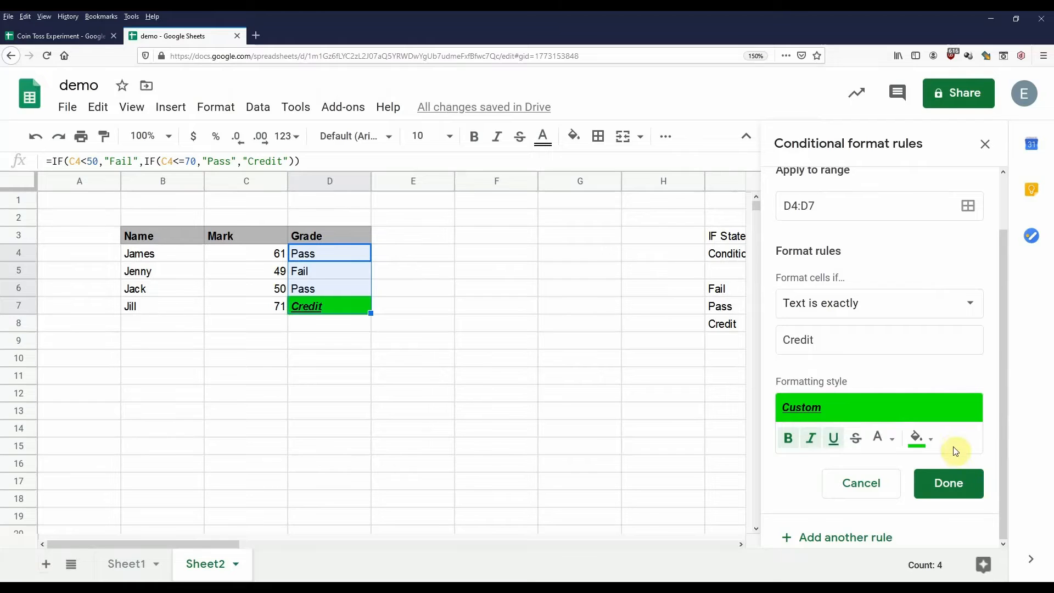
{"action": "left_click", "coordinate": [932, 444]}
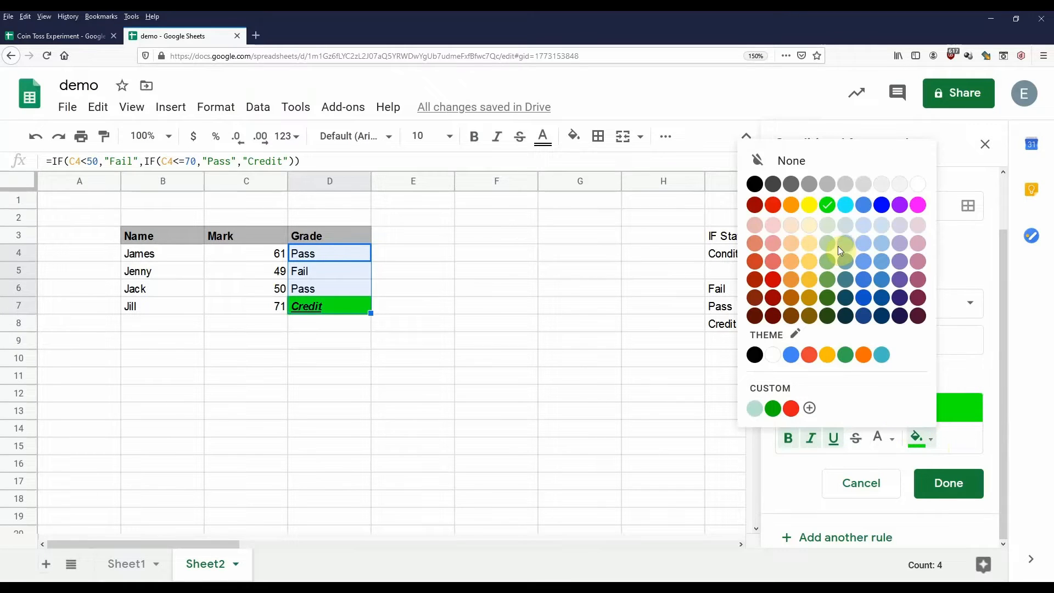
{"action": "left_click", "coordinate": [779, 395]}
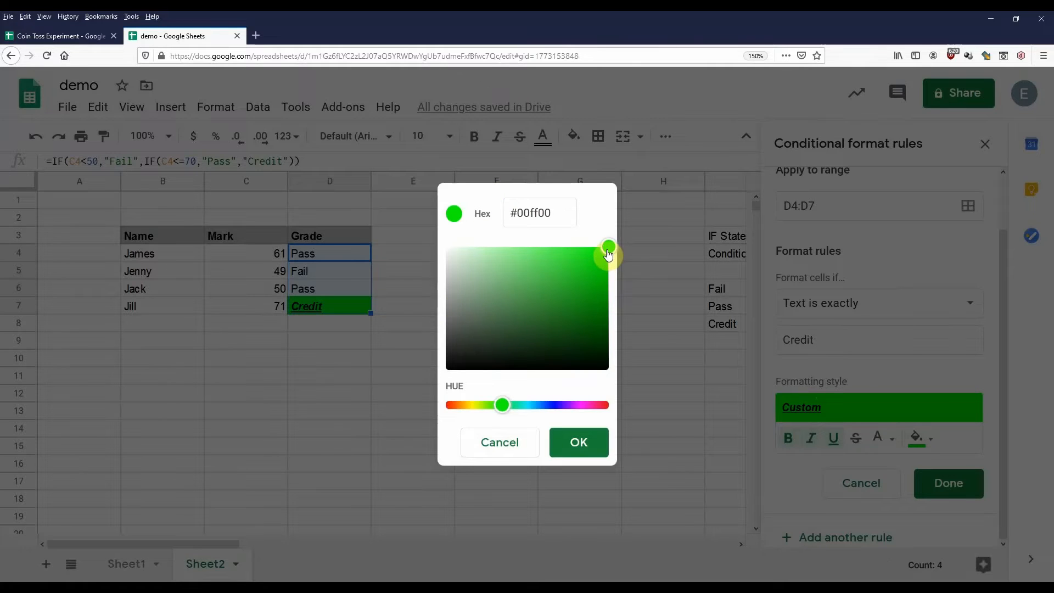
{"action": "left_click_drag", "start_coordinate": [608, 253], "coordinate": [607, 284]}
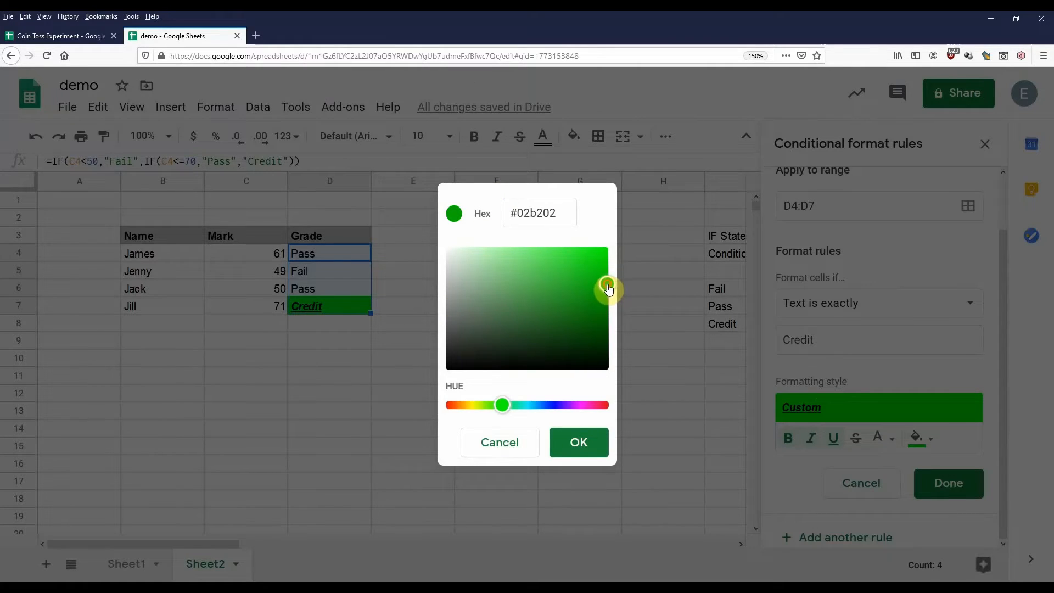
{"action": "left_click", "coordinate": [592, 448]}
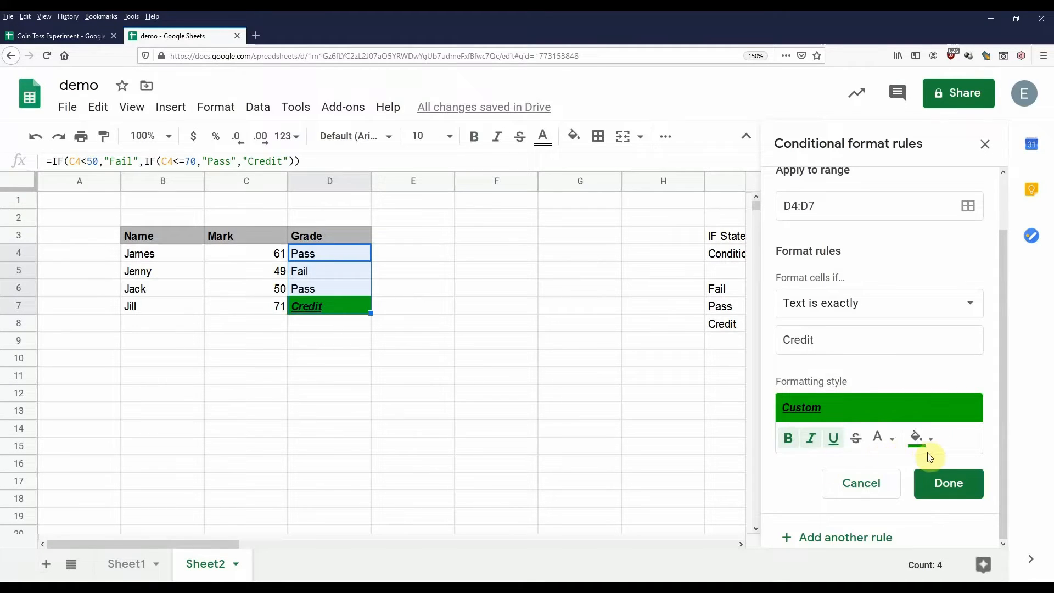
Step: Set the Credit rule's text color to white and save the rule
{"action": "left_click", "coordinate": [890, 439]}
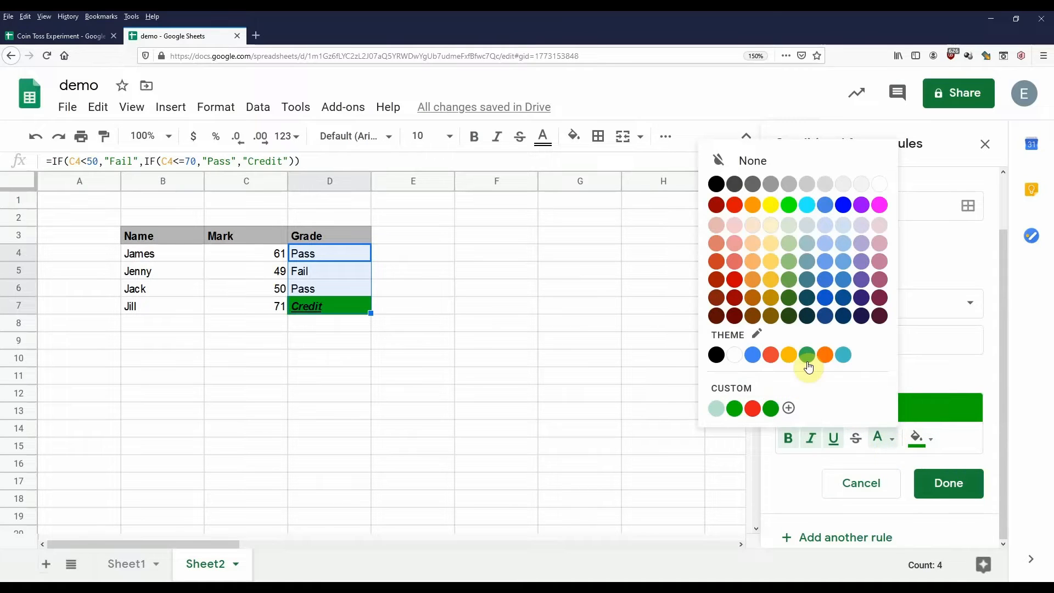
{"action": "left_click", "coordinate": [879, 185]}
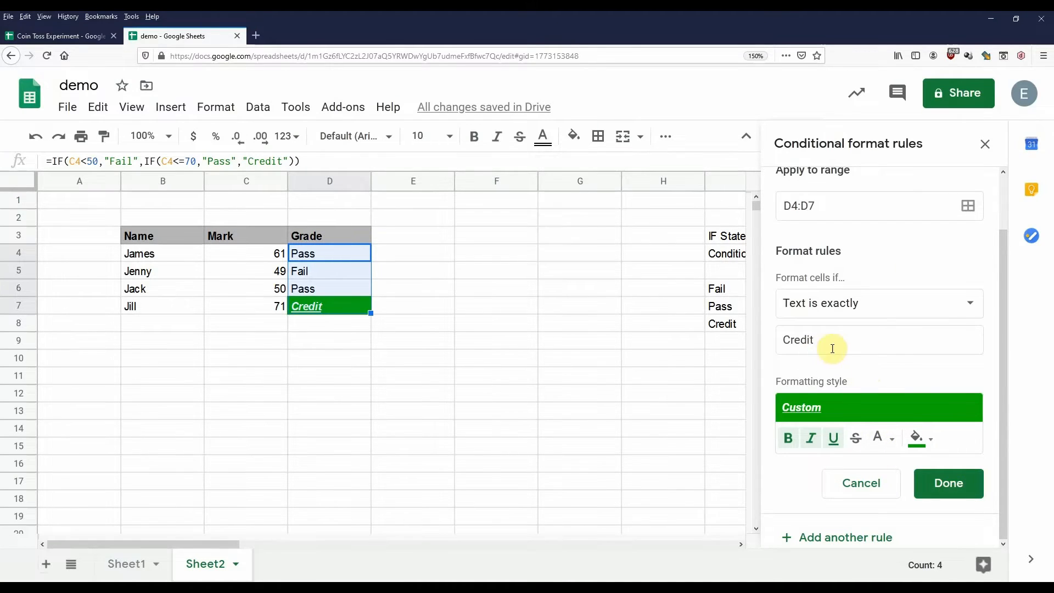
{"action": "left_click", "coordinate": [965, 501]}
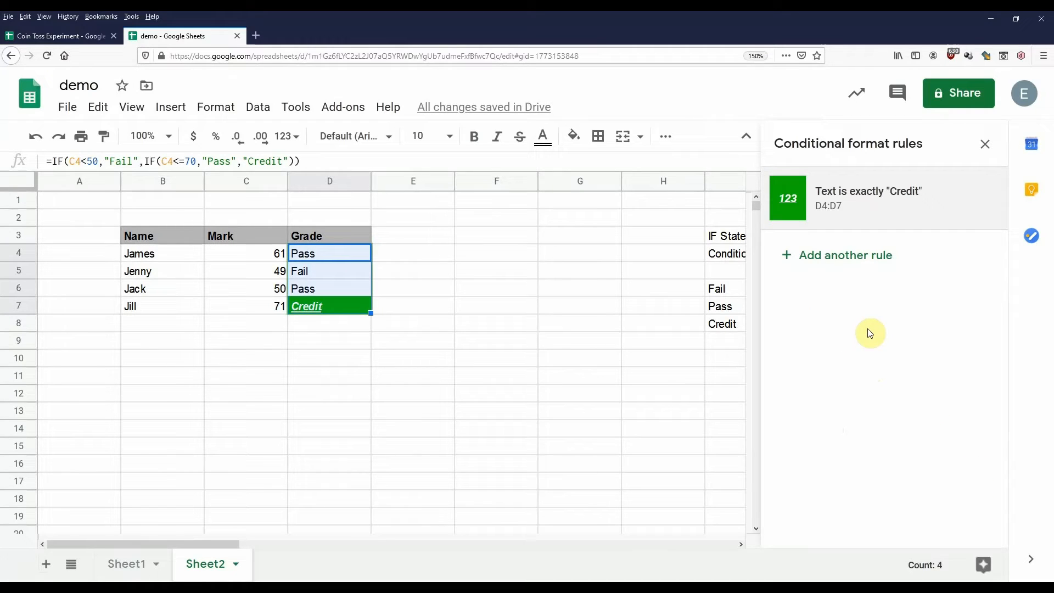
Step: Add another conditional formatting rule for D4:D7 with an orange fill and bold, italic, underlined white text
{"action": "left_click", "coordinate": [849, 264]}
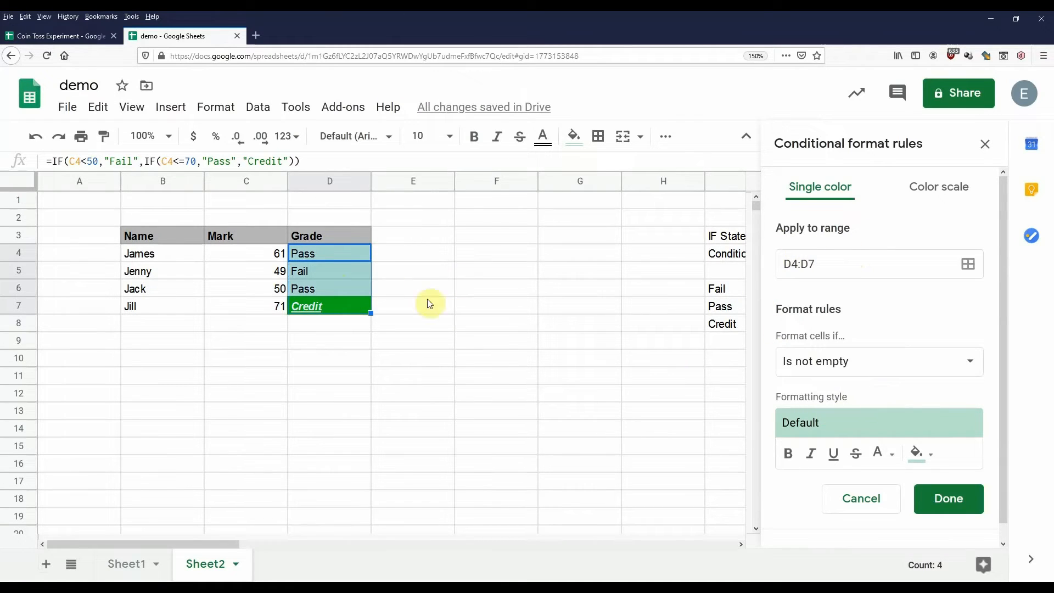
{"action": "left_click", "coordinate": [933, 463]}
{"action": "left_click", "coordinate": [792, 222]}
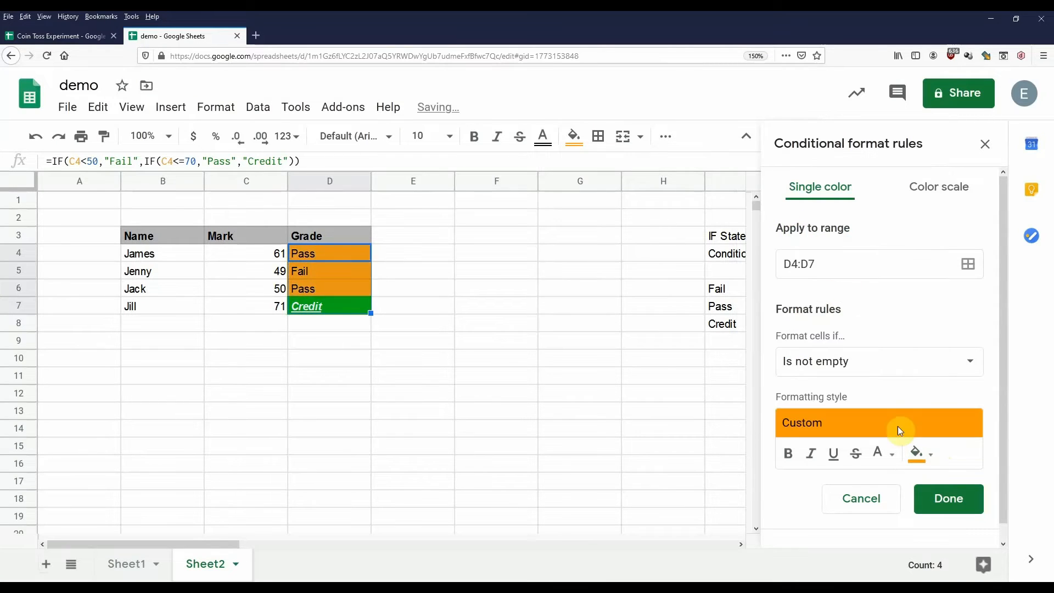
{"action": "left_click", "coordinate": [789, 462]}
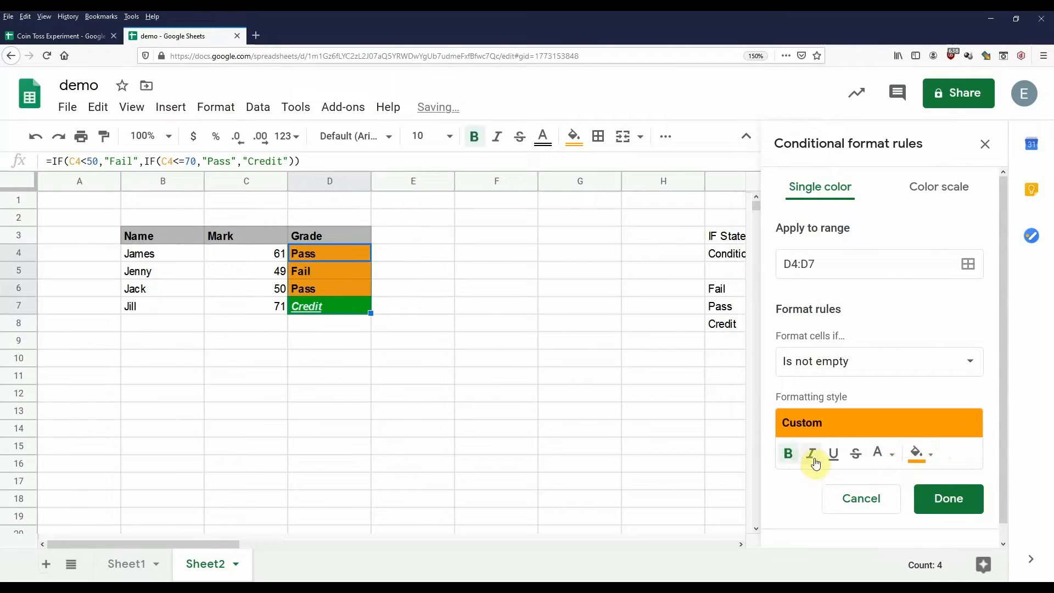
{"action": "left_click", "coordinate": [812, 461]}
{"action": "left_click", "coordinate": [833, 459]}
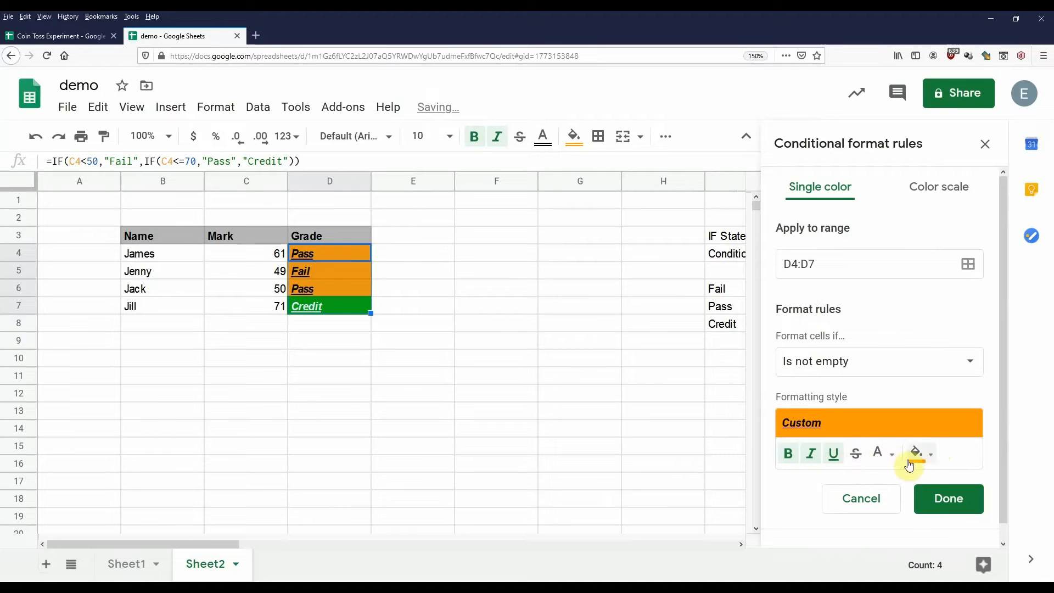
{"action": "left_click", "coordinate": [888, 455]}
{"action": "left_click", "coordinate": [878, 204]}
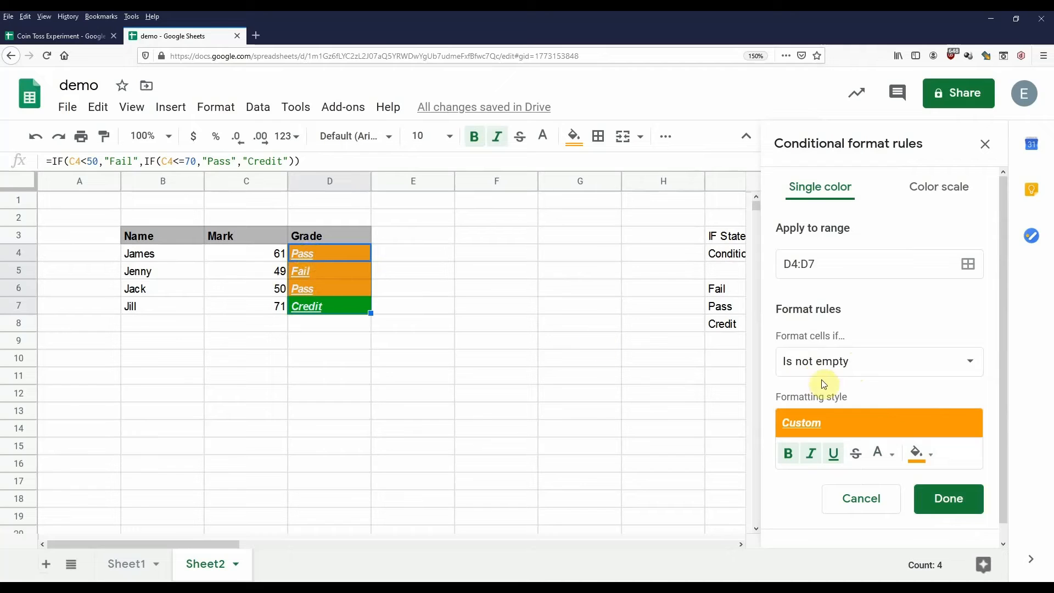
Step: Set the orange rule to apply when the text is exactly "Pass" and save it
{"action": "left_click", "coordinate": [846, 369]}
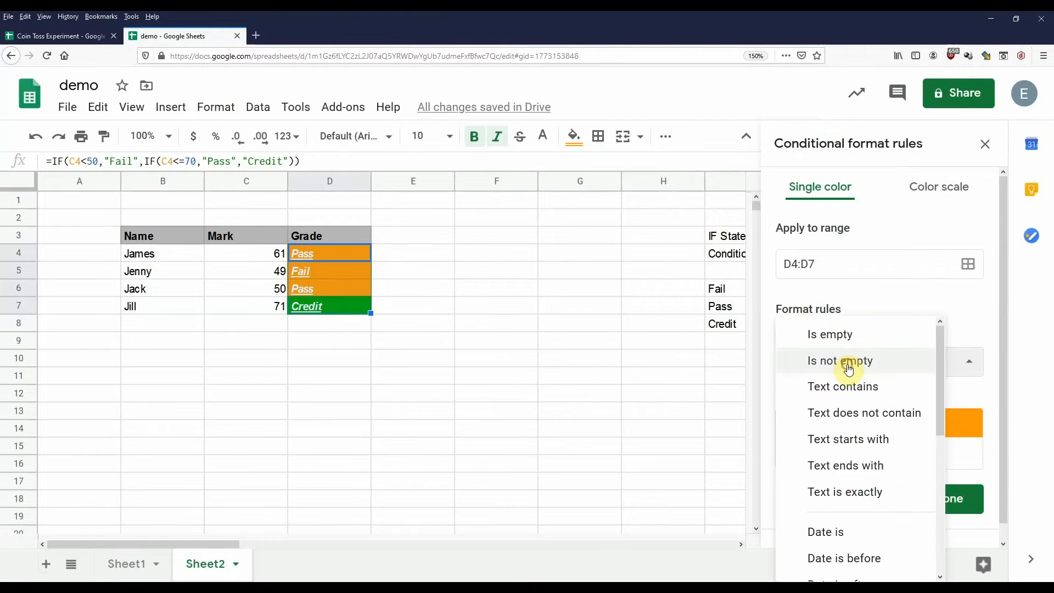
{"action": "left_click", "coordinate": [872, 492]}
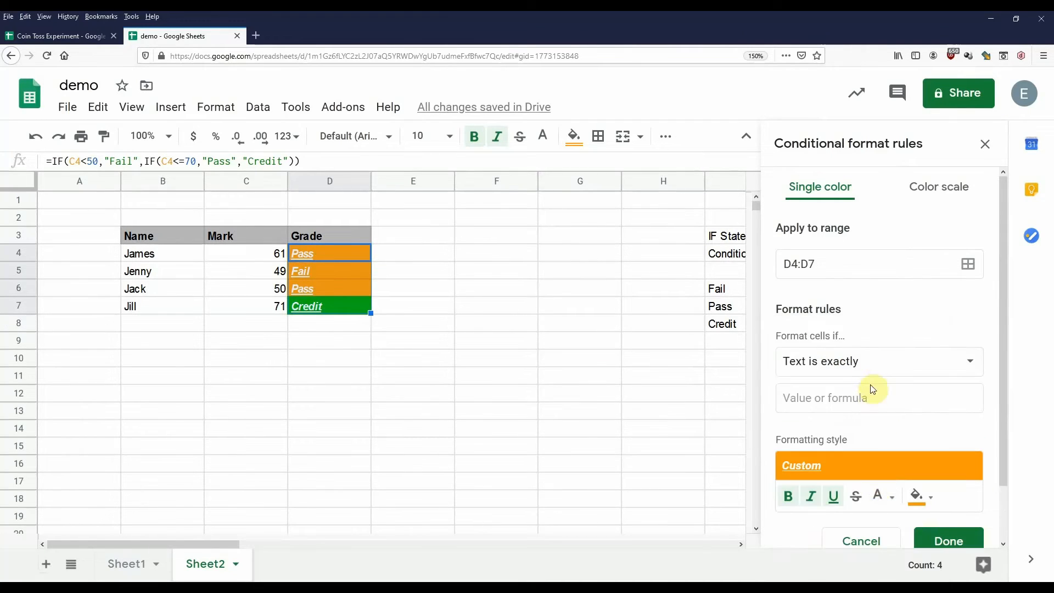
{"action": "left_click", "coordinate": [864, 407]}
{"action": "type", "text": "Pass"}
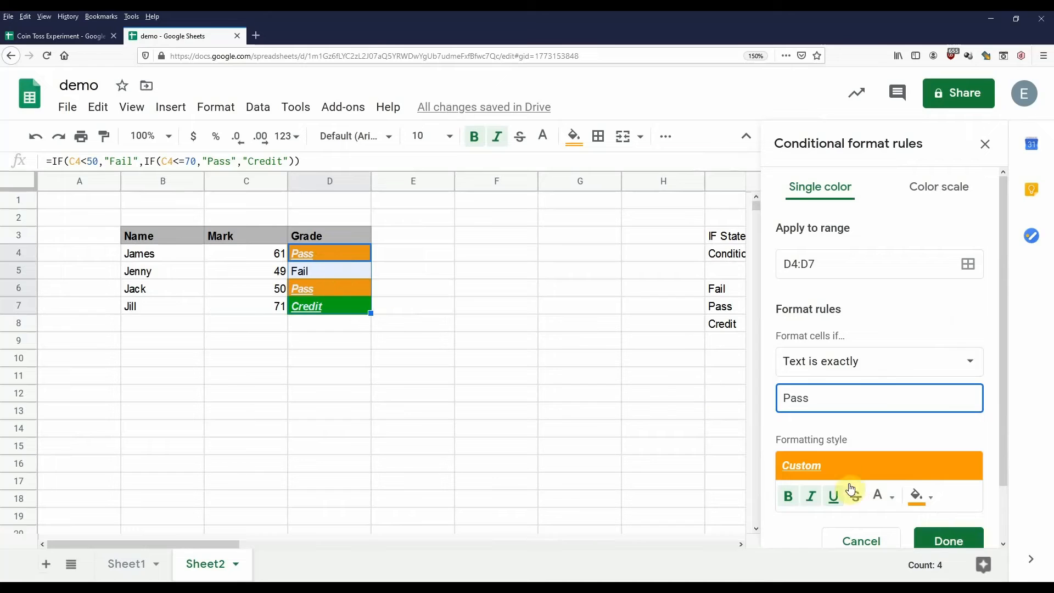
{"action": "left_click", "coordinate": [948, 540]}
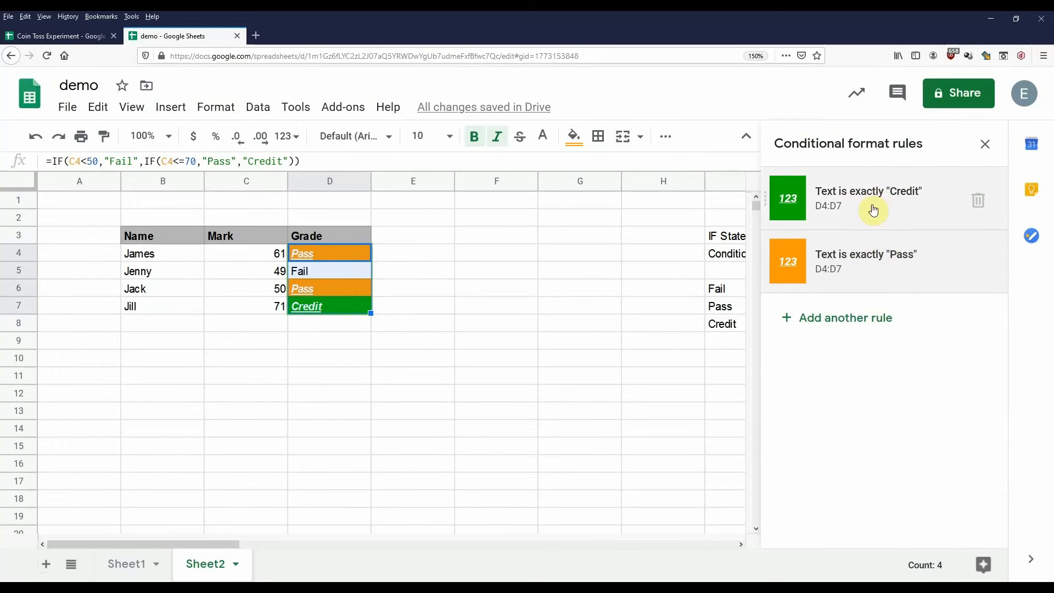
Step: Add another conditional formatting rule for D4:D7 that applies when the text is exactly "Fail"
{"action": "left_click", "coordinate": [852, 322]}
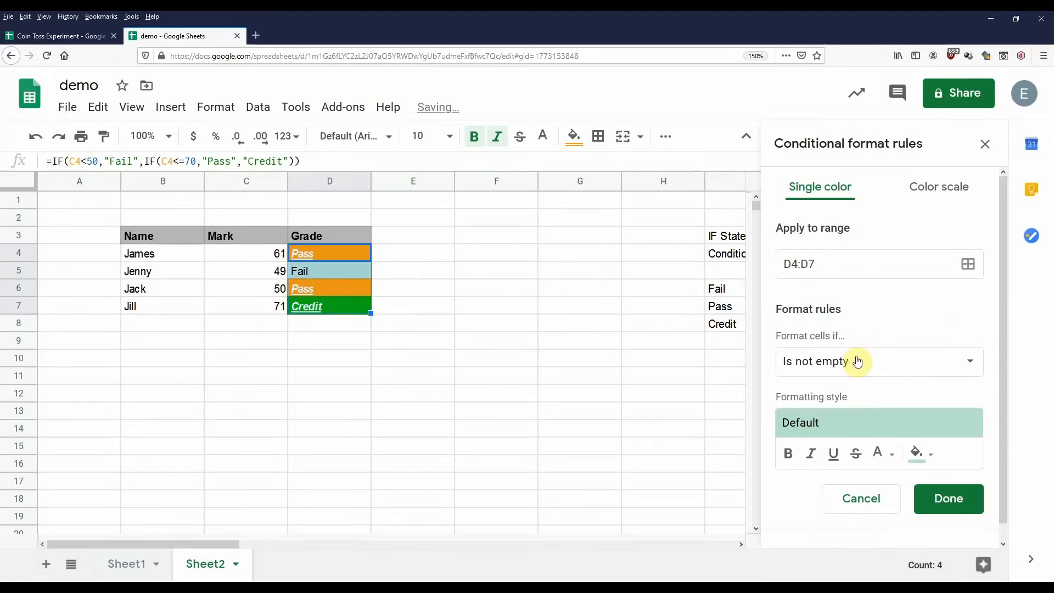
{"action": "left_click", "coordinate": [975, 362]}
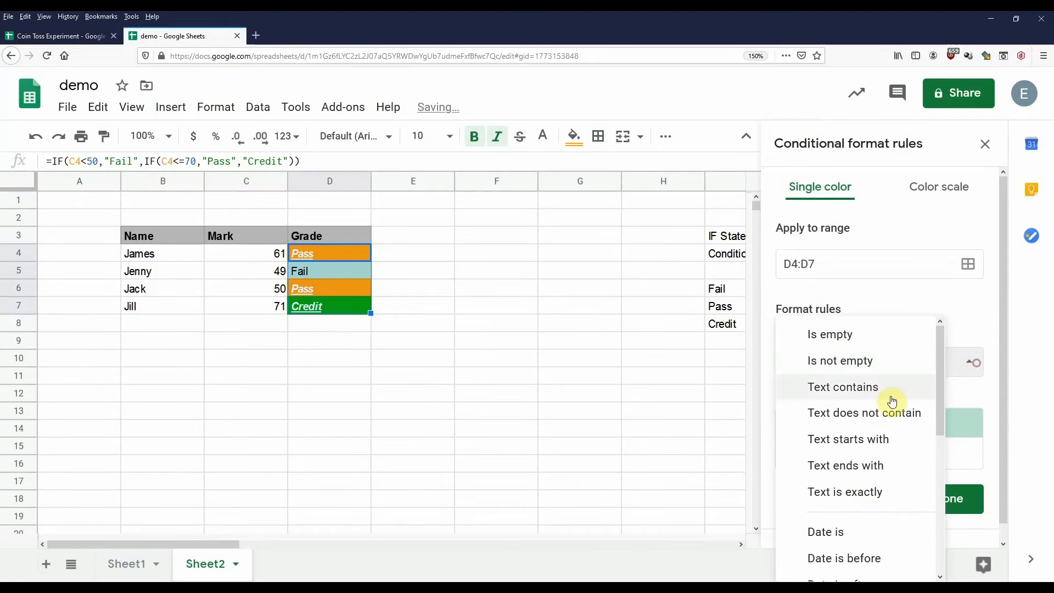
{"action": "left_click", "coordinate": [891, 498]}
{"action": "left_click", "coordinate": [827, 400]}
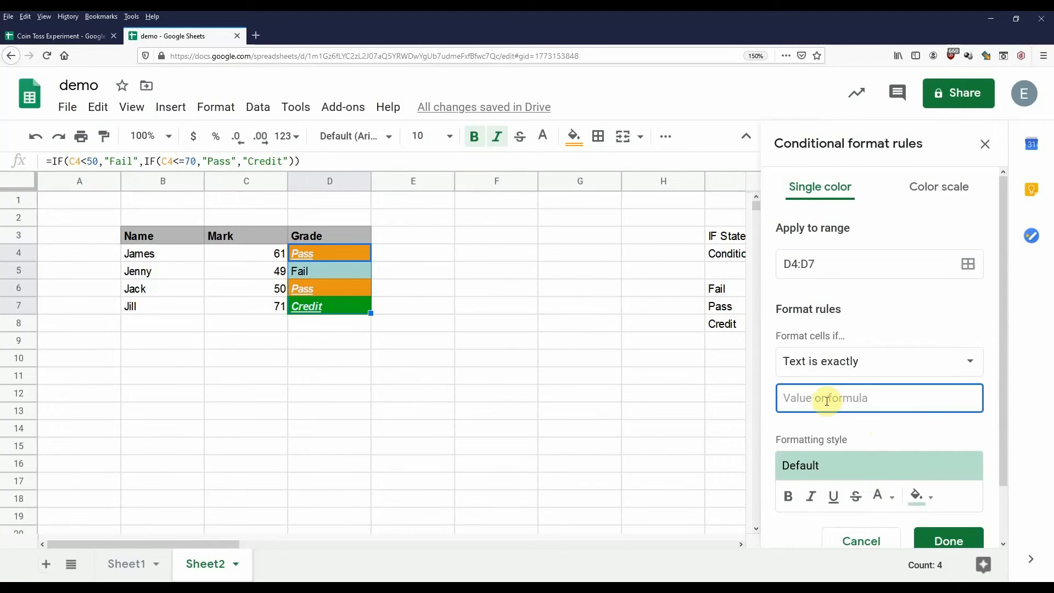
{"action": "type", "text": "Fail"}
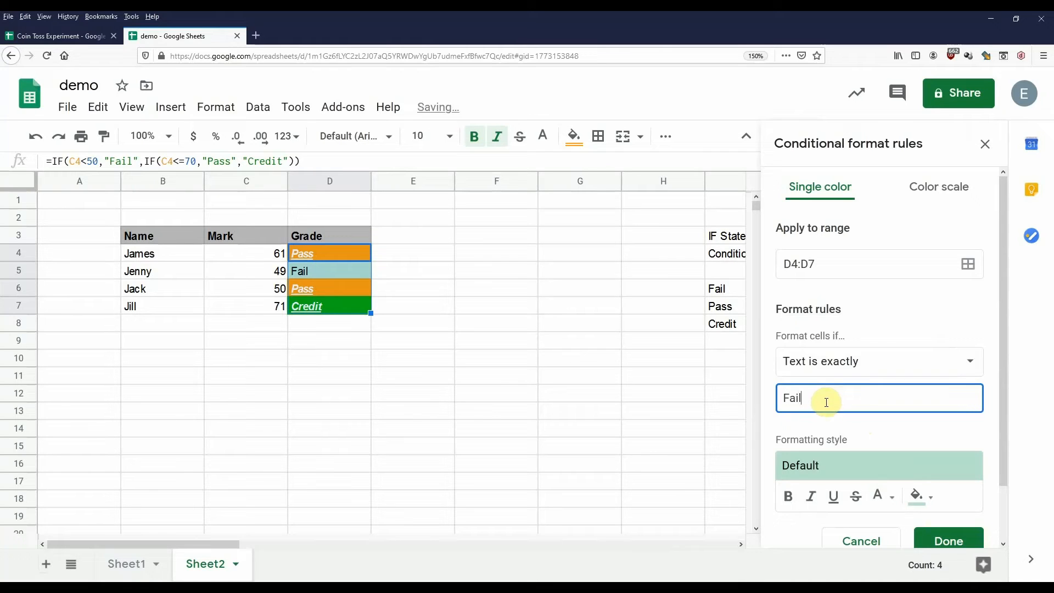
Step: Set the Fail rule's fill to the custom dark red #c00909
{"action": "left_click", "coordinate": [930, 504]}
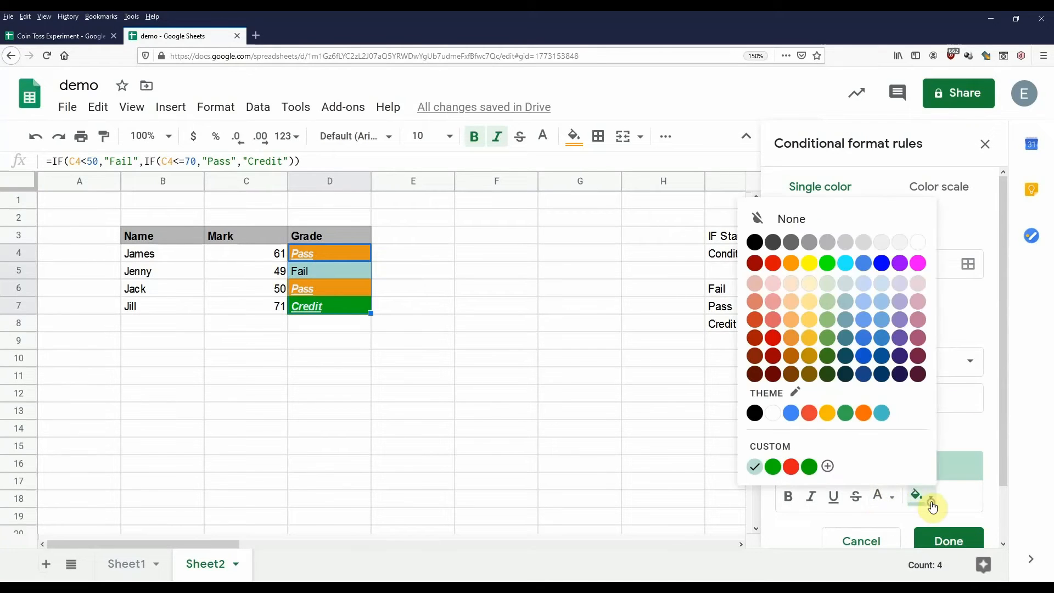
{"action": "left_click", "coordinate": [778, 266]}
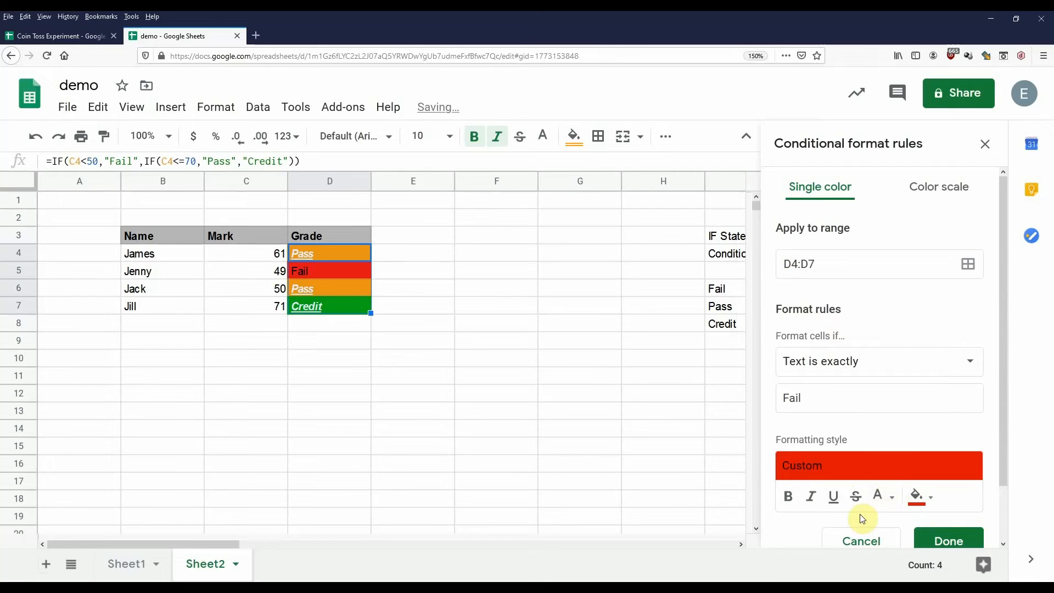
{"action": "left_click", "coordinate": [914, 465]}
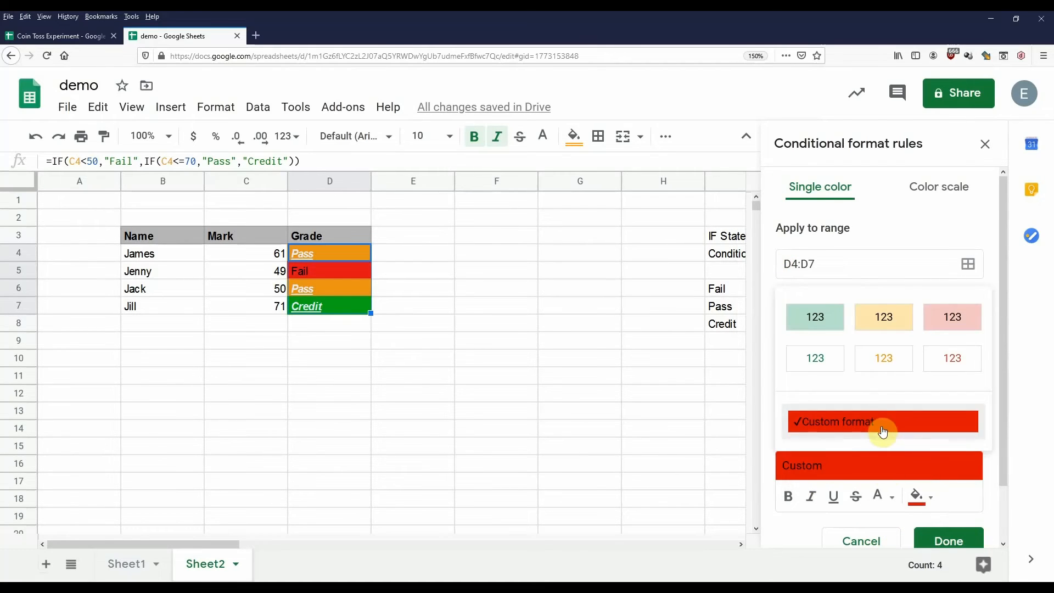
{"action": "left_click", "coordinate": [924, 500]}
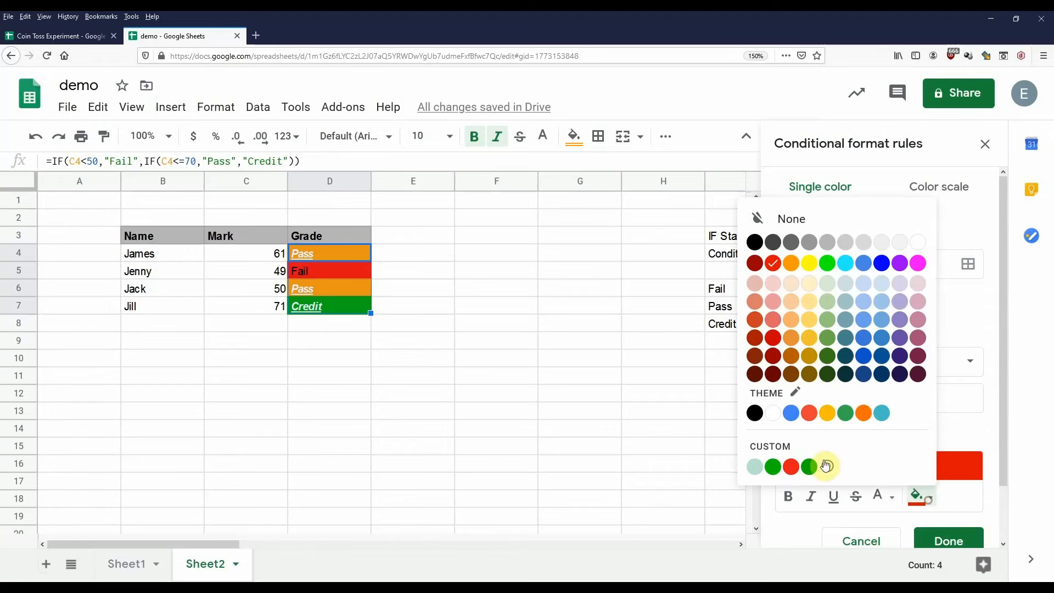
{"action": "left_click", "coordinate": [781, 451]}
{"action": "left_click_drag", "start_coordinate": [607, 260], "coordinate": [603, 282]}
{"action": "left_click", "coordinate": [598, 434]}
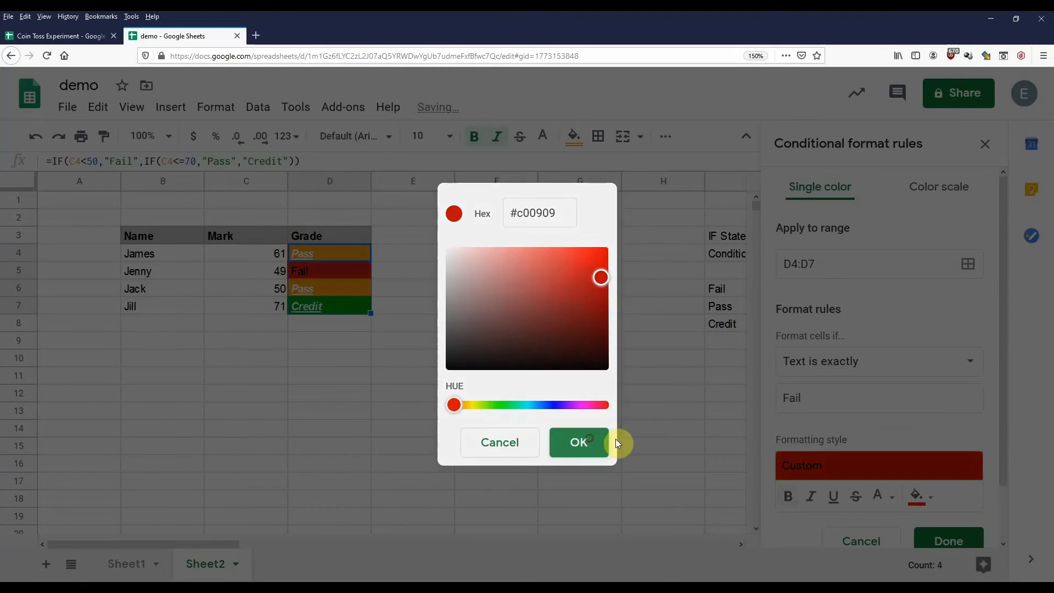
Step: Make the Fail rule's text bold, italic, underlined and white, and save the rule
{"action": "left_click", "coordinate": [790, 498]}
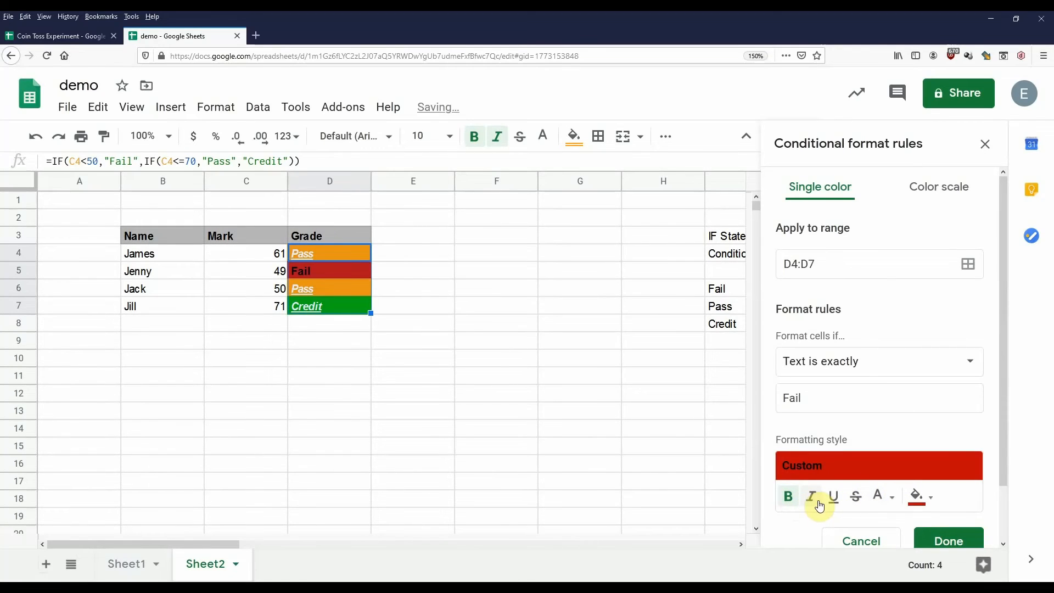
{"action": "left_click", "coordinate": [811, 497]}
{"action": "left_click", "coordinate": [834, 498]}
{"action": "left_click", "coordinate": [887, 508]}
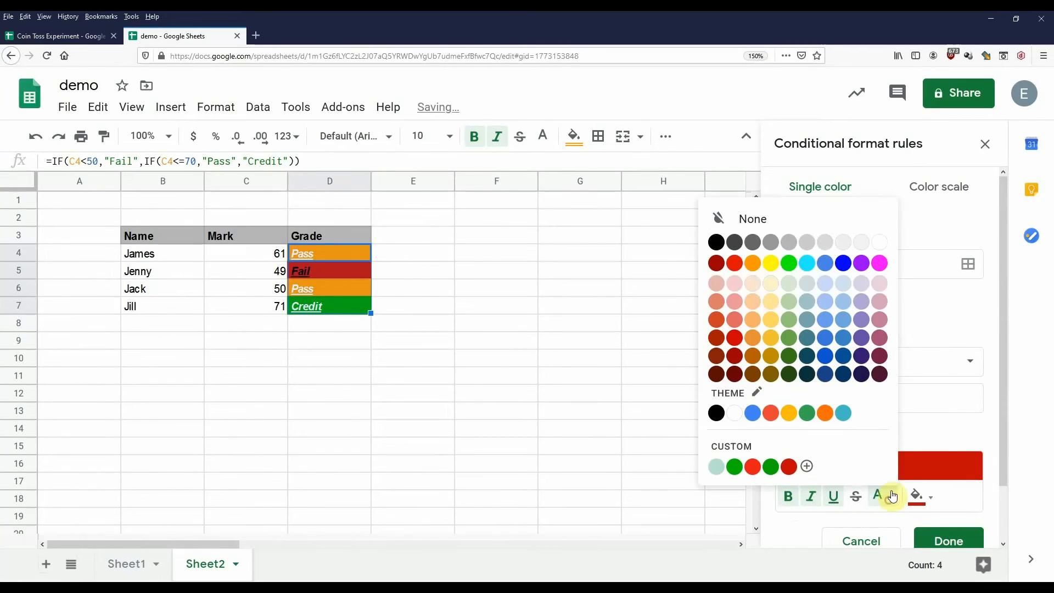
{"action": "left_click", "coordinate": [878, 245]}
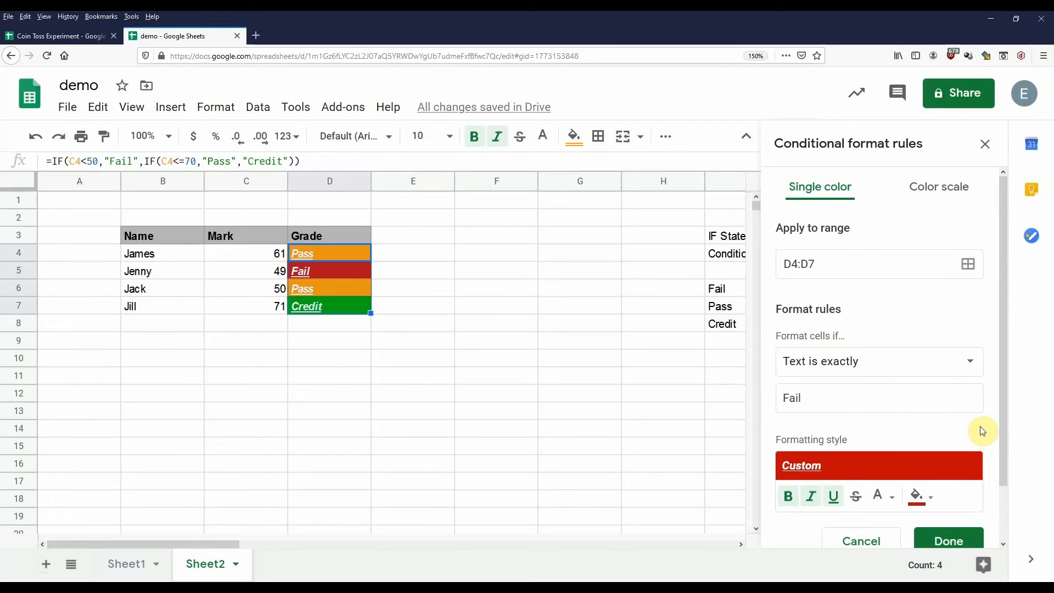
{"action": "left_click", "coordinate": [955, 546]}
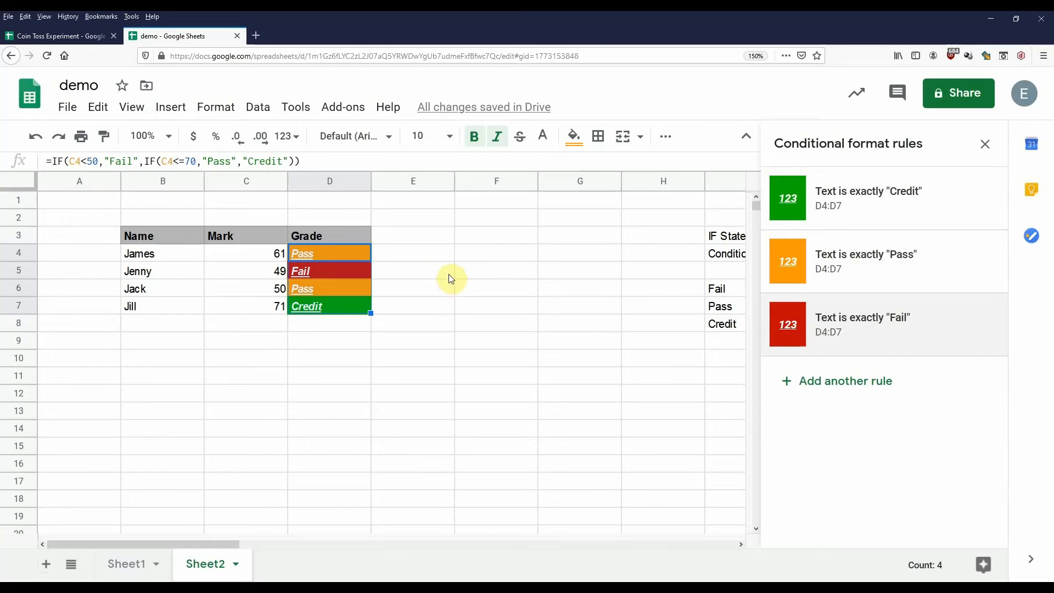
Step: Check the formatted grade cells D4 to D7 one by one and close the conditional format rules
{"action": "left_click", "coordinate": [422, 273]}
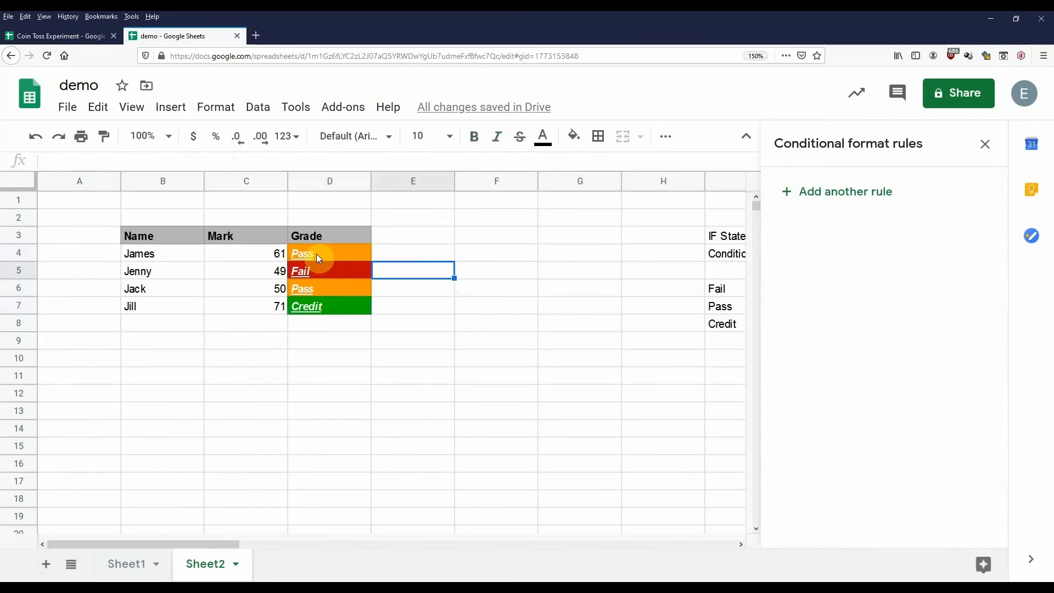
{"action": "left_click", "coordinate": [313, 252]}
{"action": "left_click", "coordinate": [321, 271]}
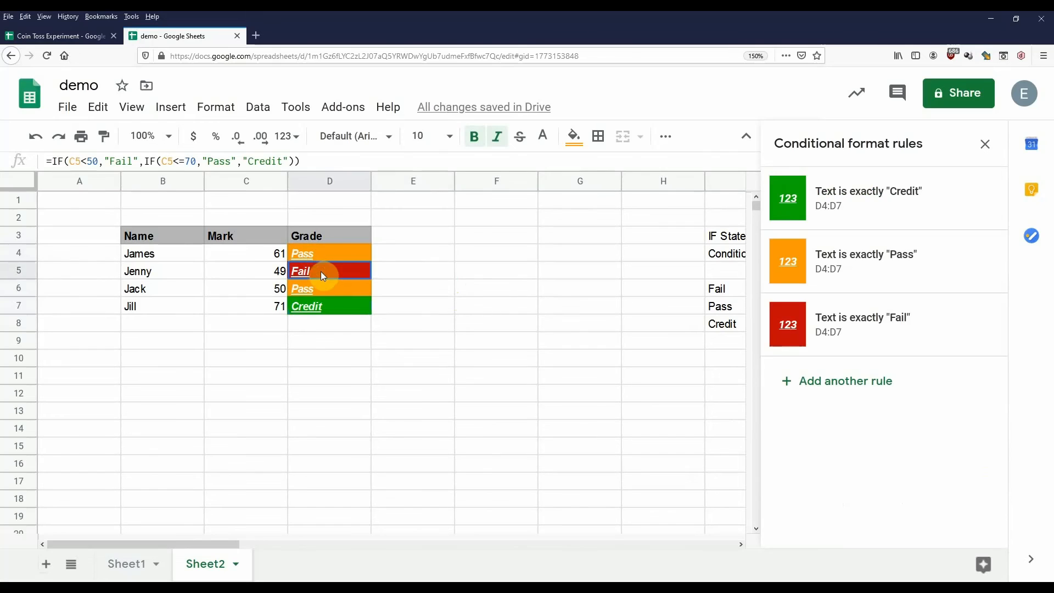
{"action": "left_click", "coordinate": [322, 288]}
{"action": "left_click", "coordinate": [322, 303]}
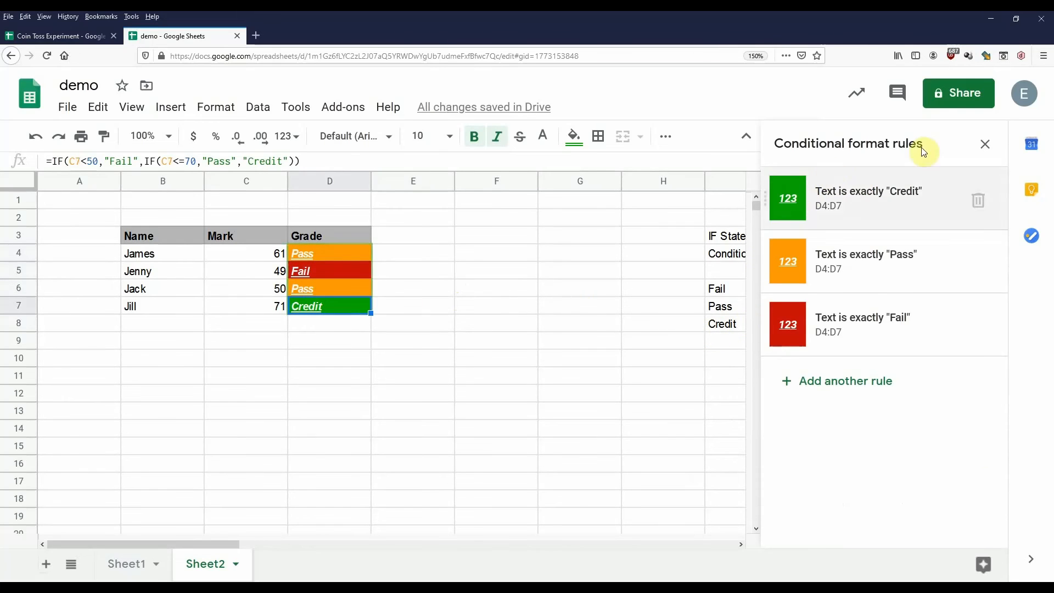
{"action": "left_click", "coordinate": [986, 144]}
{"action": "left_click", "coordinate": [775, 240]}
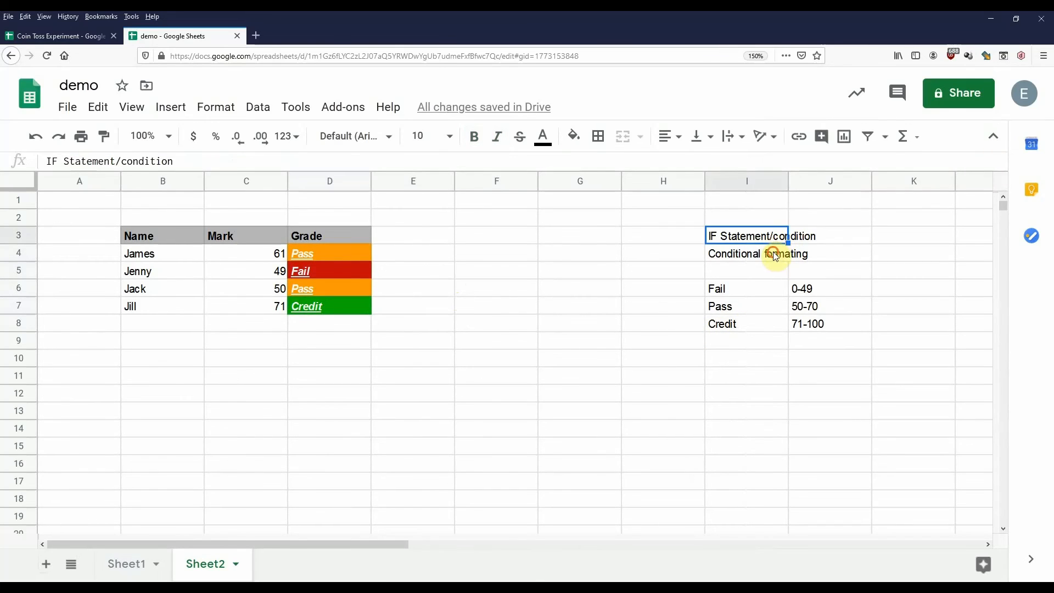
{"action": "left_click", "coordinate": [761, 254]}
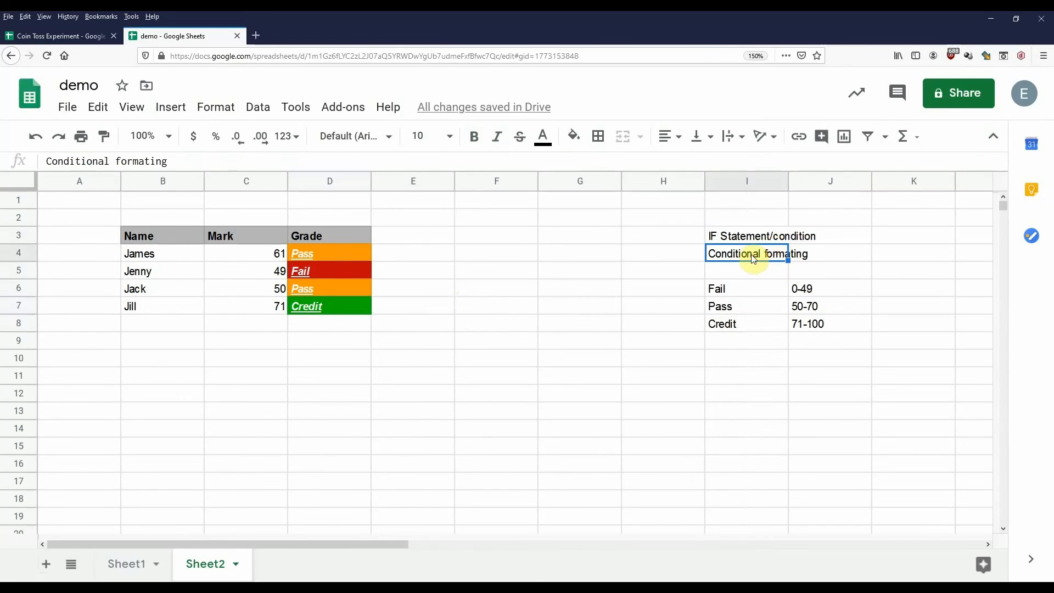
{"action": "left_click", "coordinate": [235, 255]}
{"action": "left_click", "coordinate": [242, 271]}
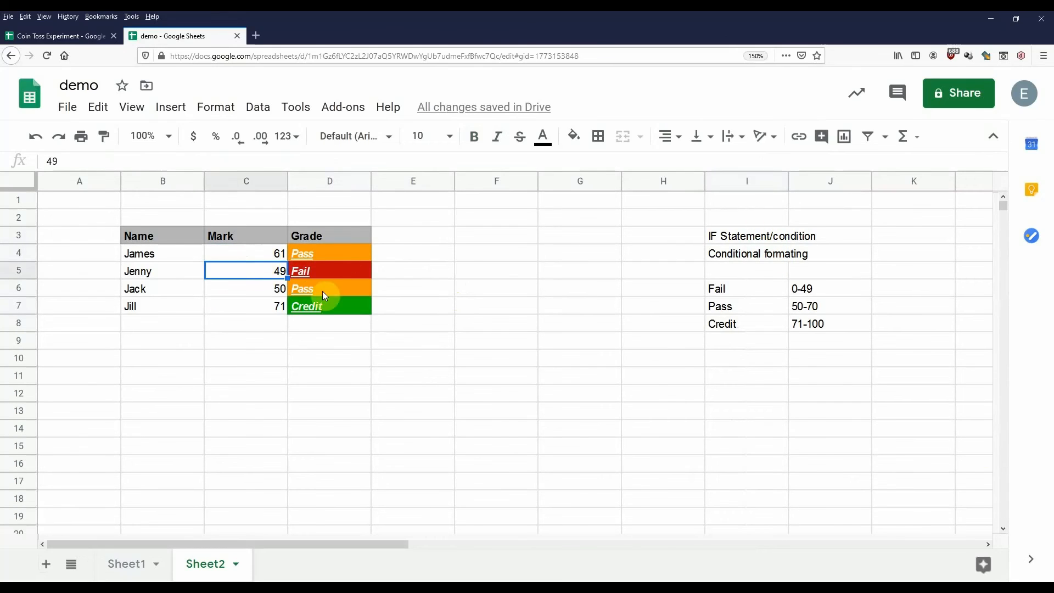
Step: Change the mark in C4 to 91 to test the grade formula and its color coding
{"action": "left_click", "coordinate": [268, 257]}
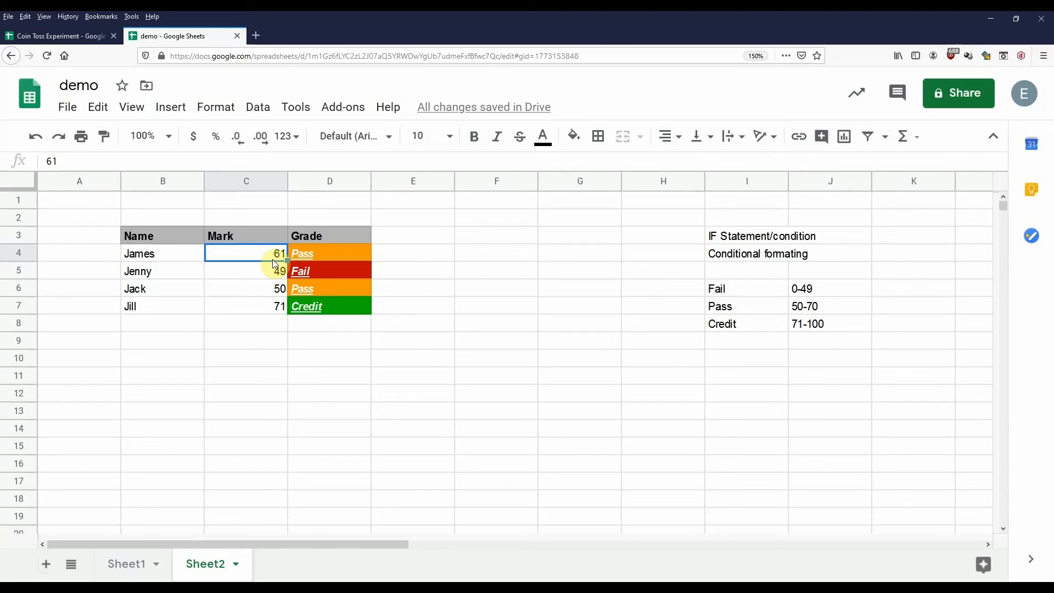
{"action": "type", "text": "91"}
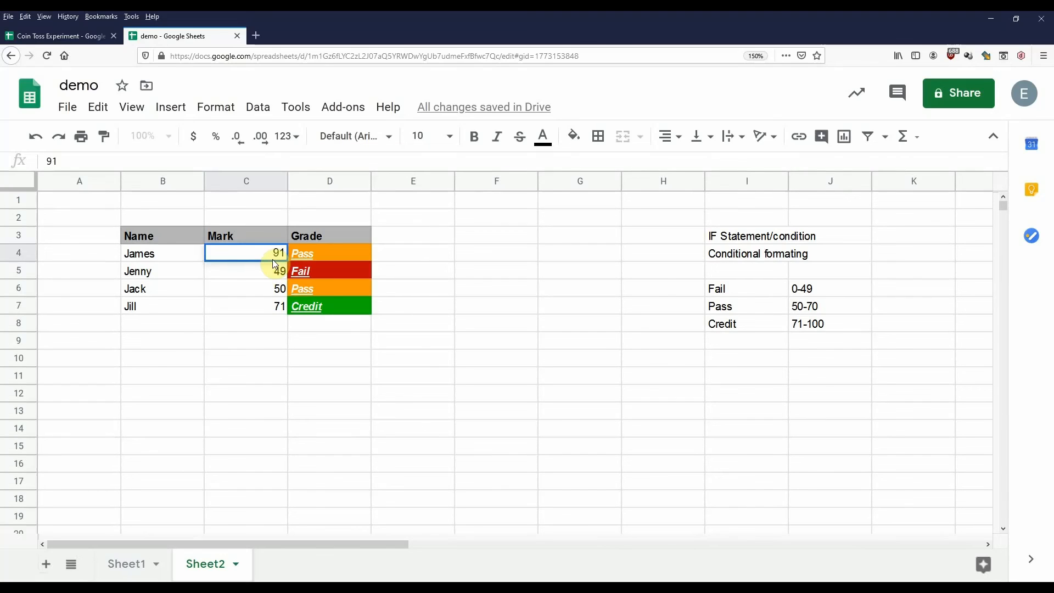
{"action": "key", "text": "Return"}
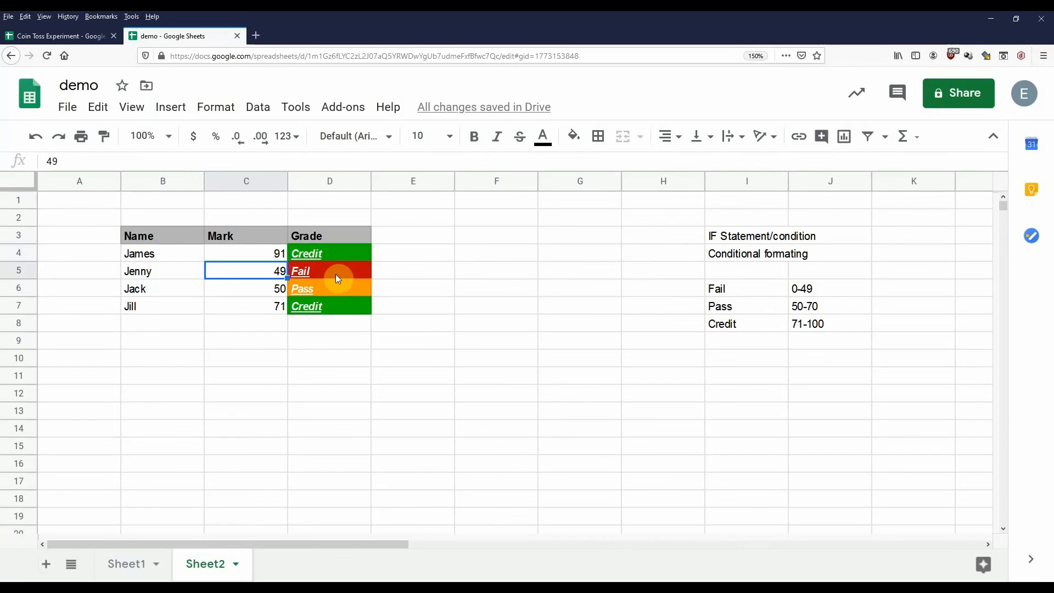
{"action": "left_click", "coordinate": [410, 258]}
{"action": "left_click", "coordinate": [729, 236]}
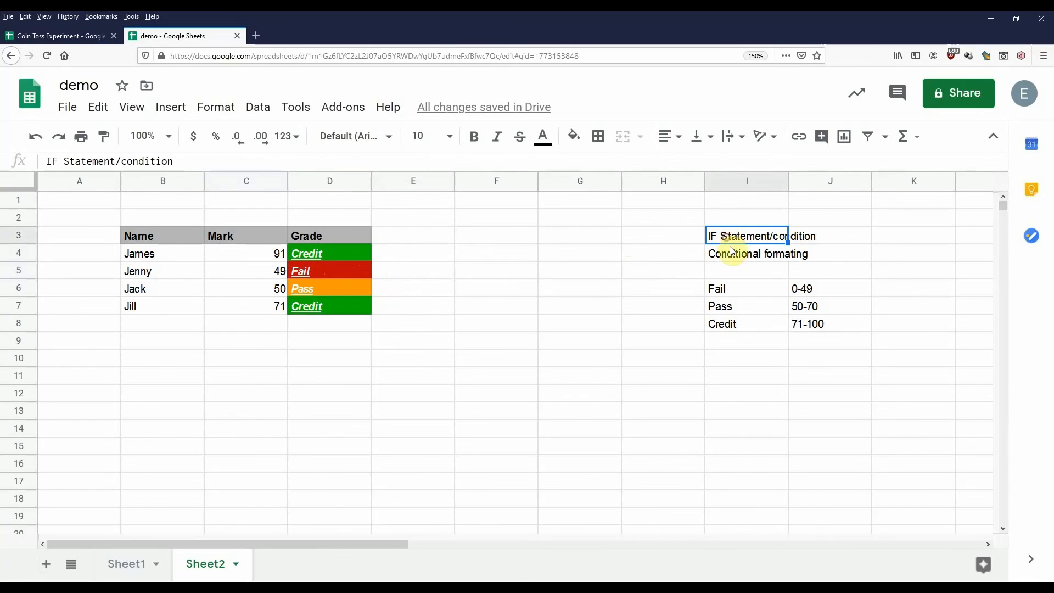
{"action": "left_click", "coordinate": [736, 258]}
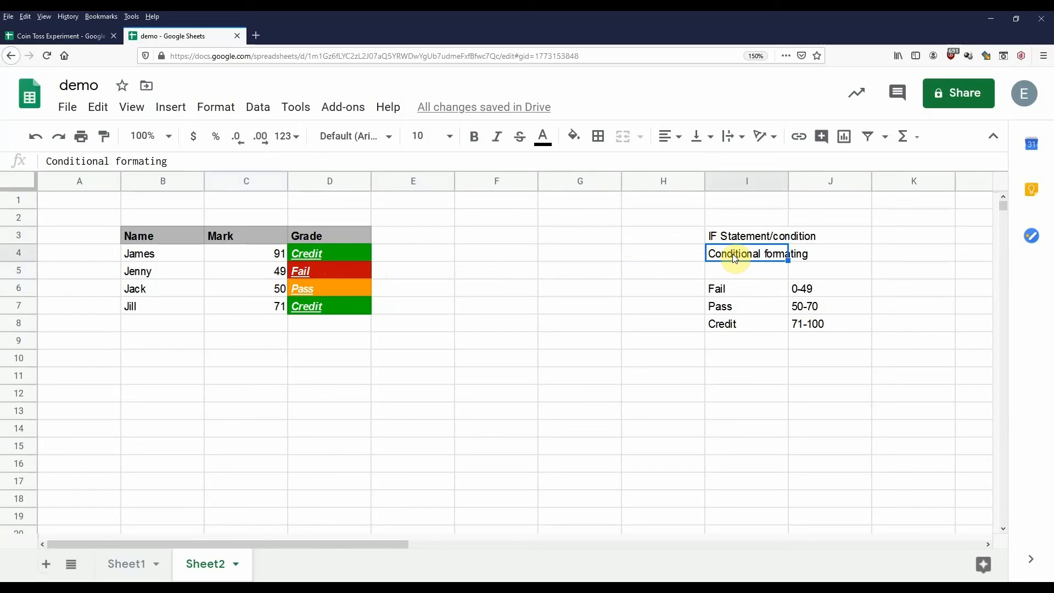